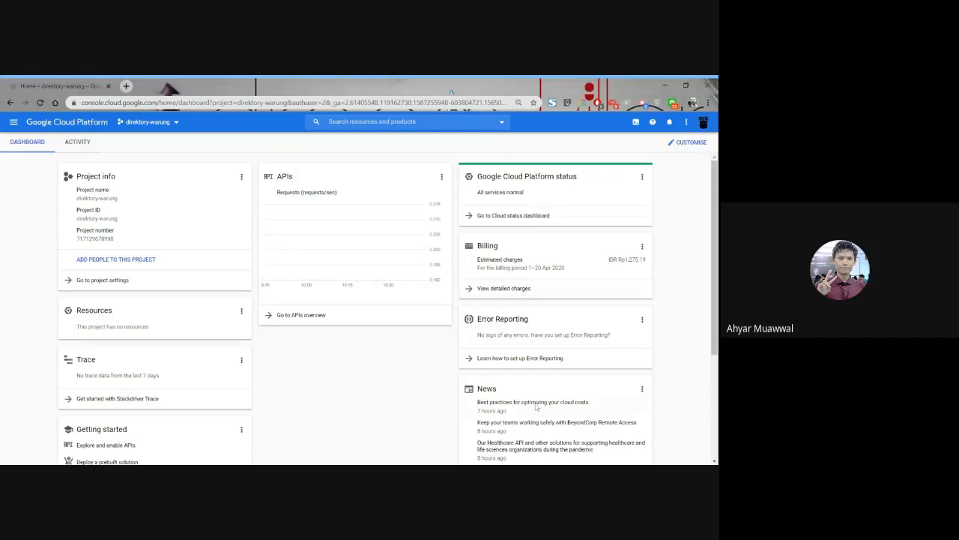
Open the Cloud SQL instances page and start creating an instance with the MySQL database engine.
click(14, 121)
scroll(47, 260, down, 3)
scroll(47, 261, down, 3)
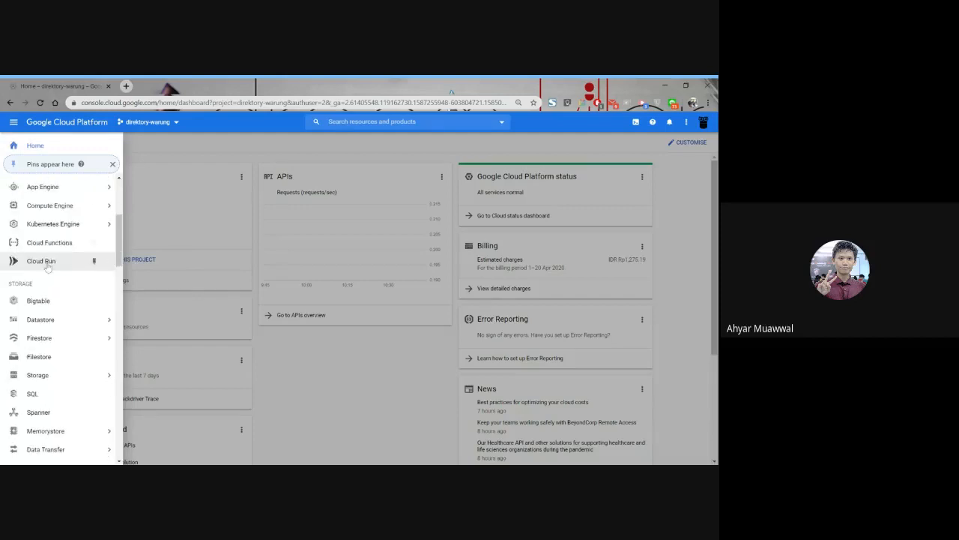
click(48, 349)
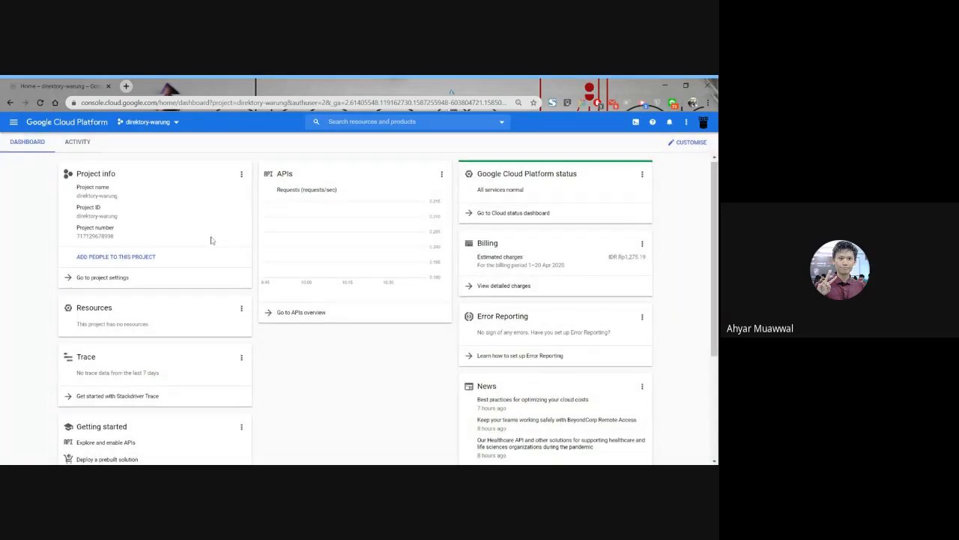
scroll(210, 240, down, 3)
scroll(169, 208, up, 3)
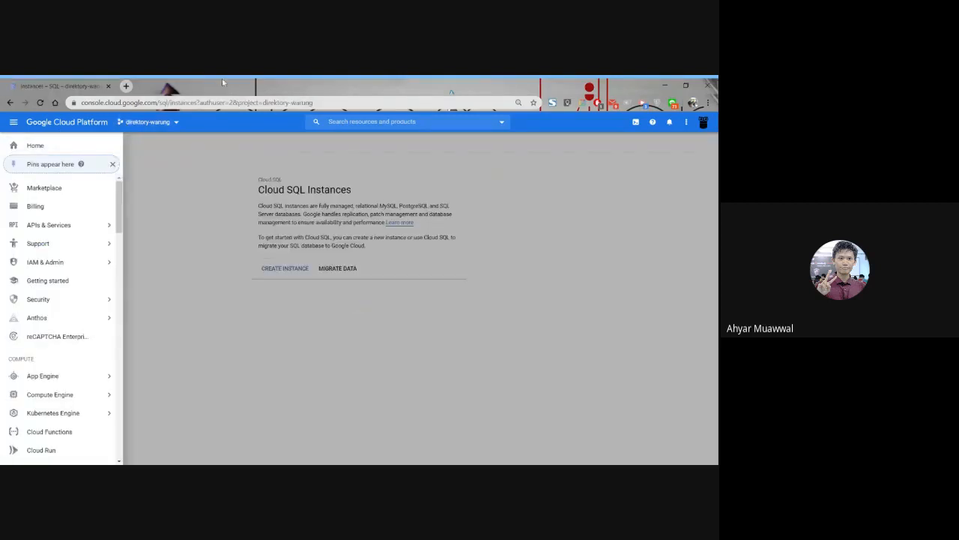
click(529, 306)
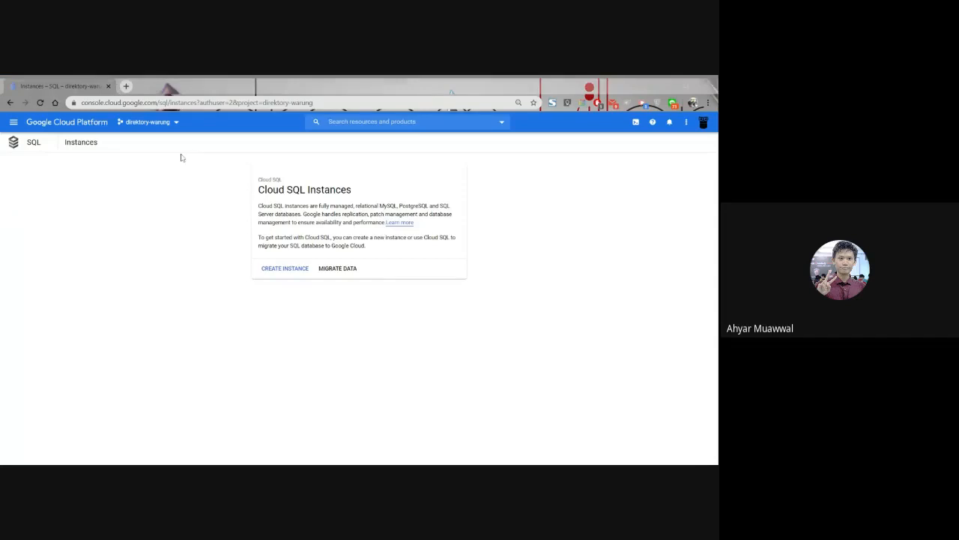
click(283, 268)
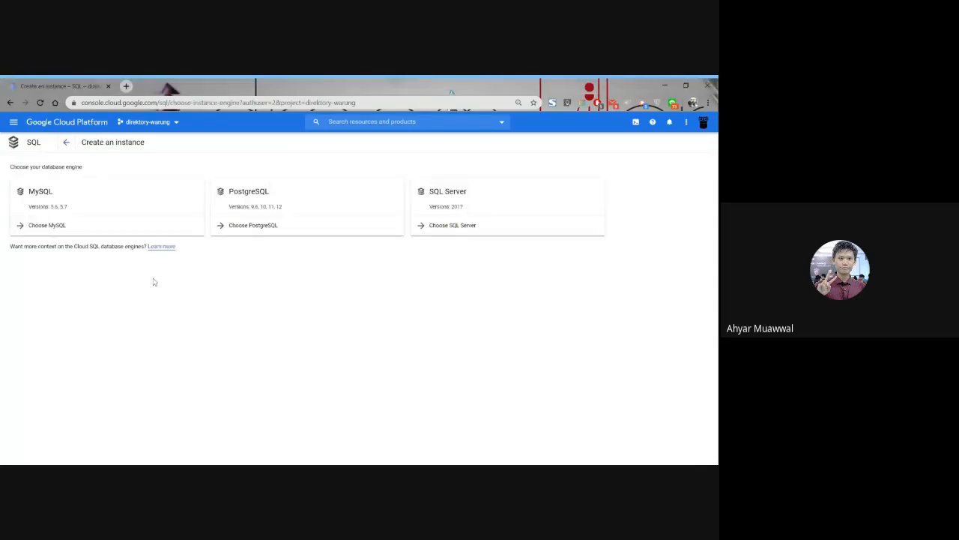
click(64, 227)
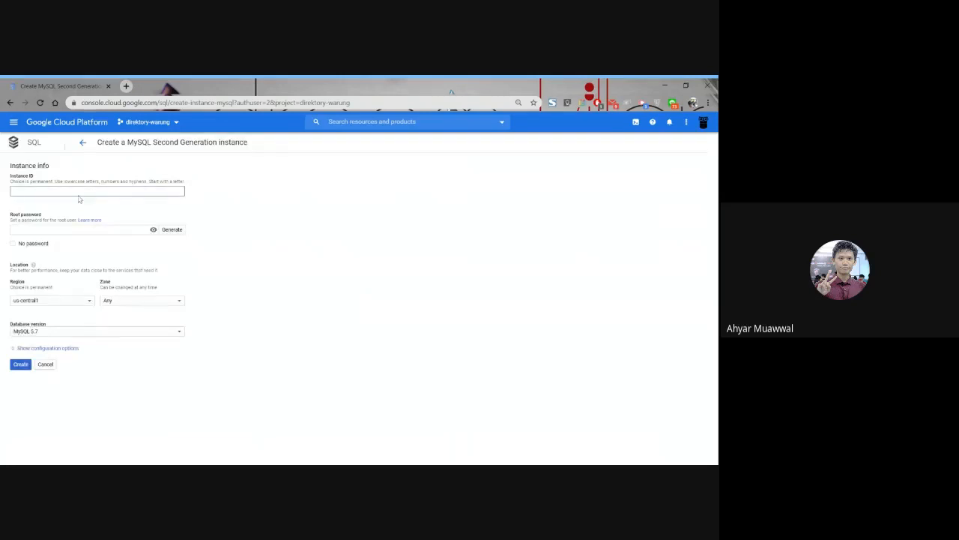
Set the instance ID to ahyarmysqlfix and enter the root password with its characters shown.
key(ctrl+equal)
key(ctrl+equal)
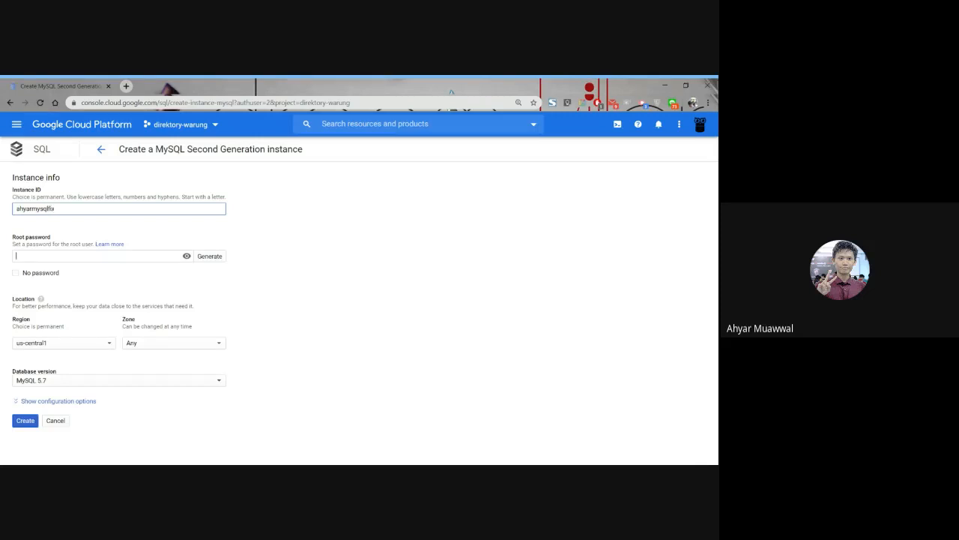
click(16, 255)
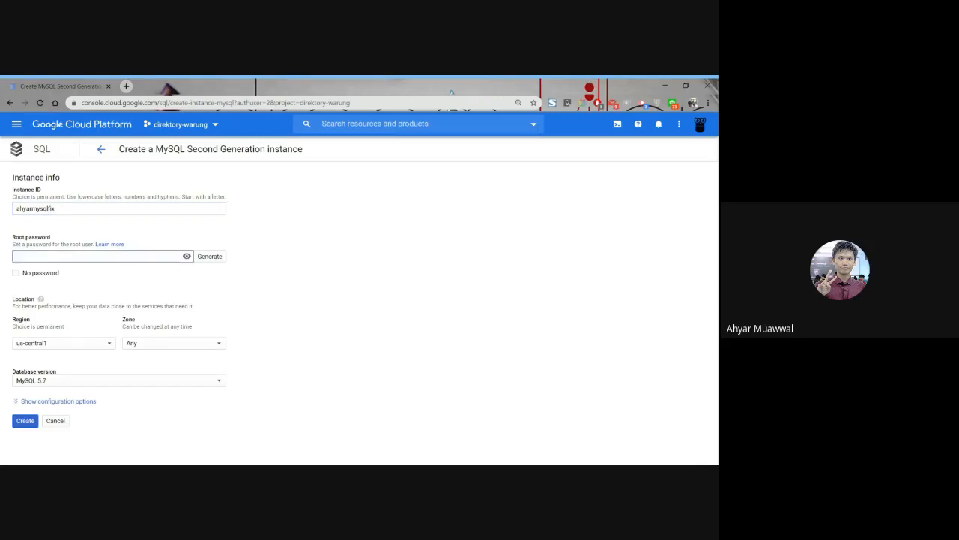
click(186, 256)
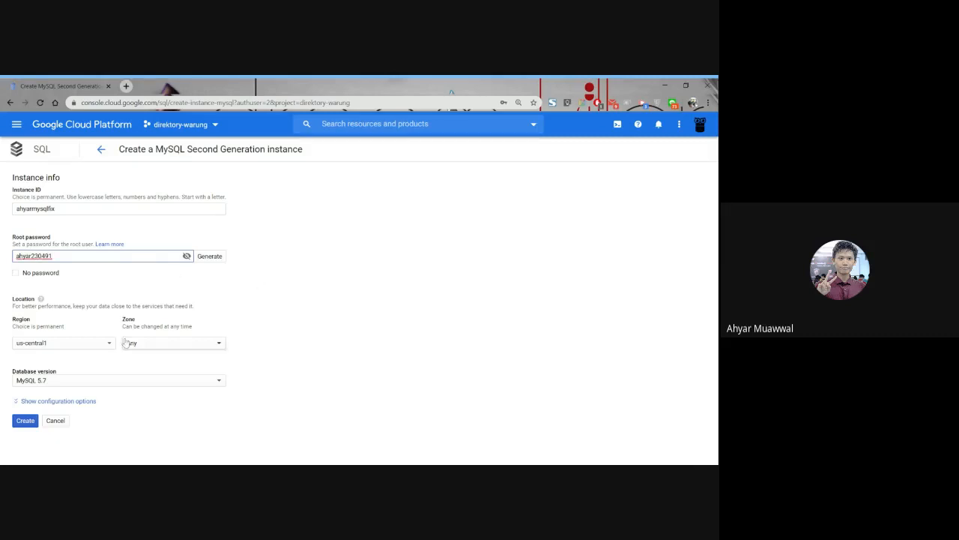
Set the region to us-central1 and the zone to us-central1-a, keep MySQL 5.7, and create the instance.
click(75, 342)
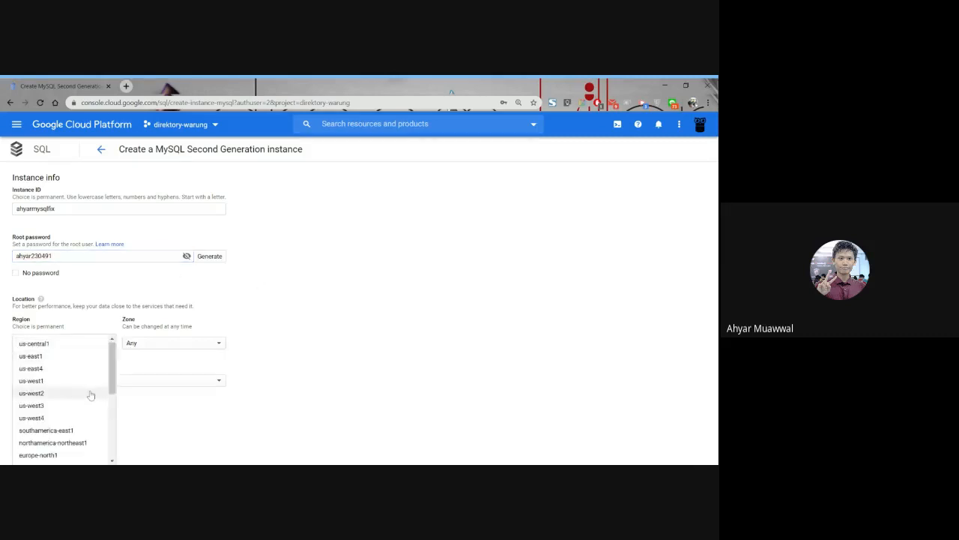
click(90, 343)
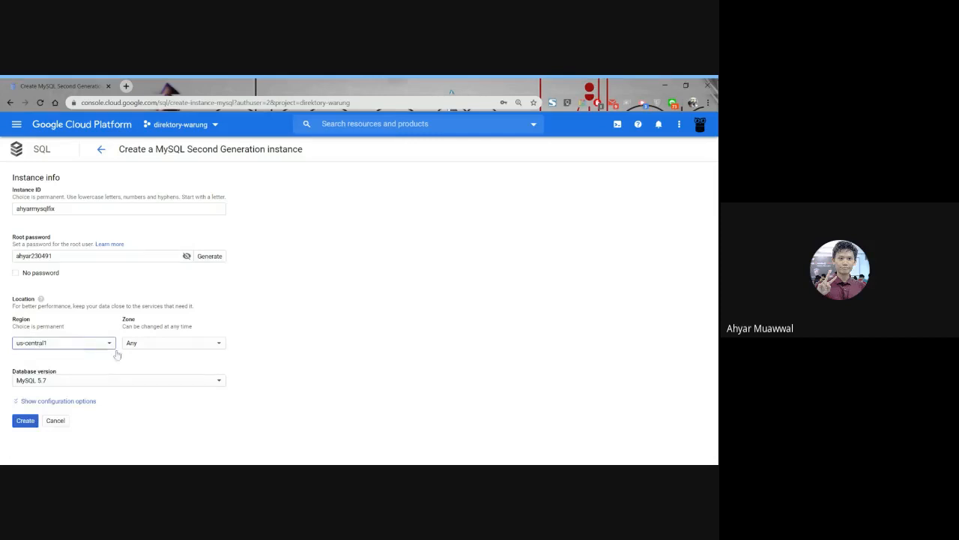
click(184, 346)
click(180, 359)
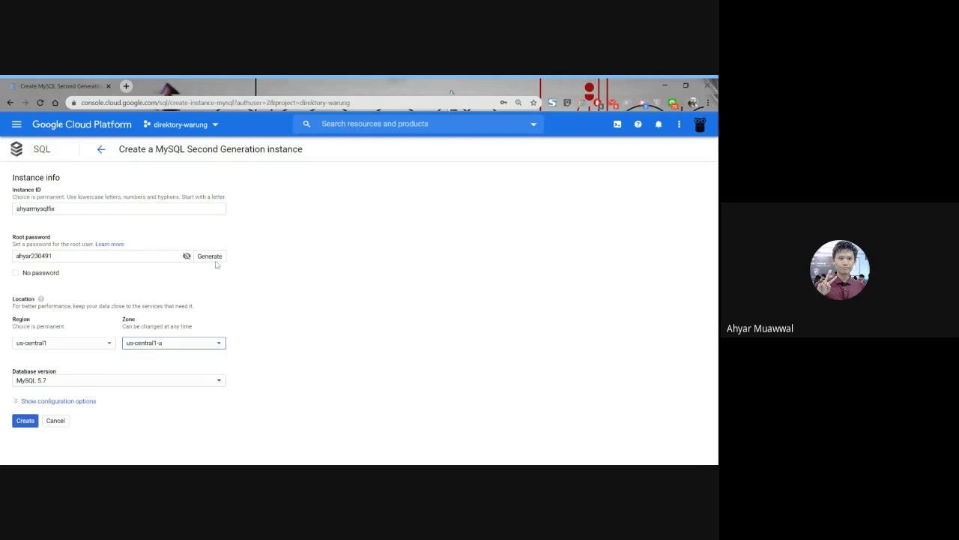
click(107, 381)
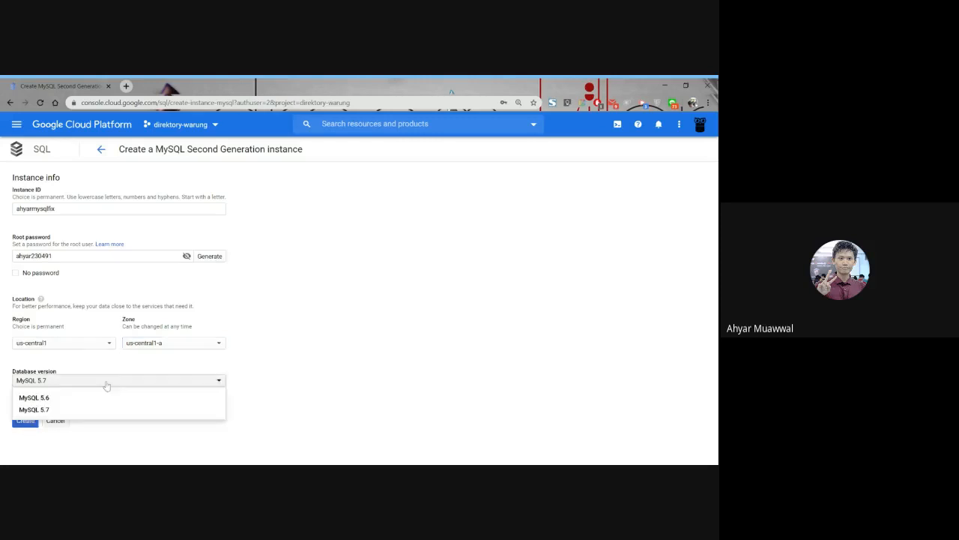
click(107, 383)
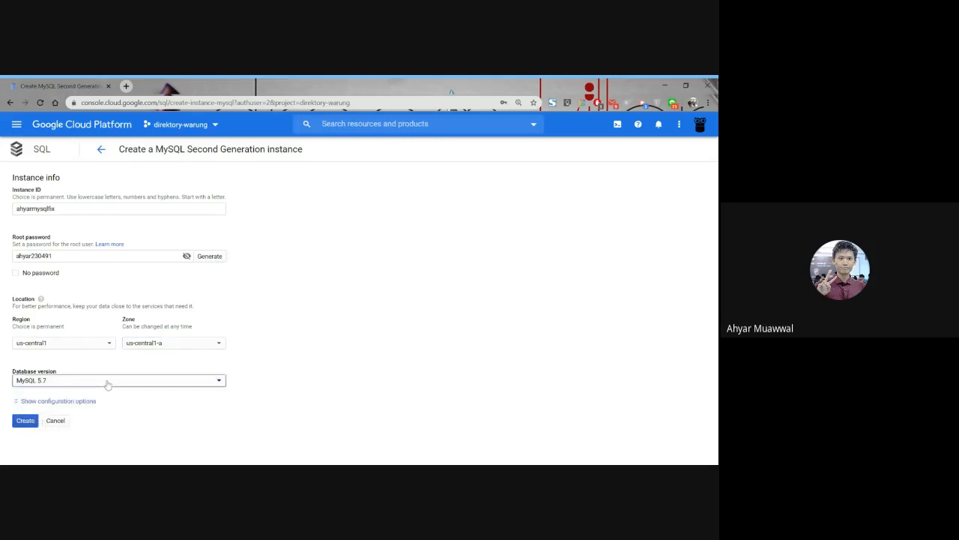
click(30, 420)
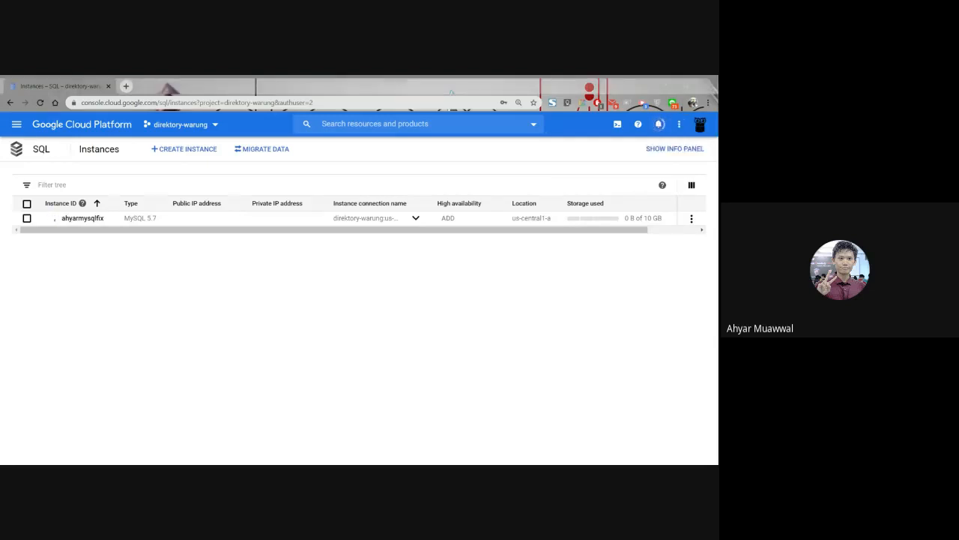
Check the creation progress of the ahyarmysqlfix Cloud SQL instance in the notifications.
click(659, 124)
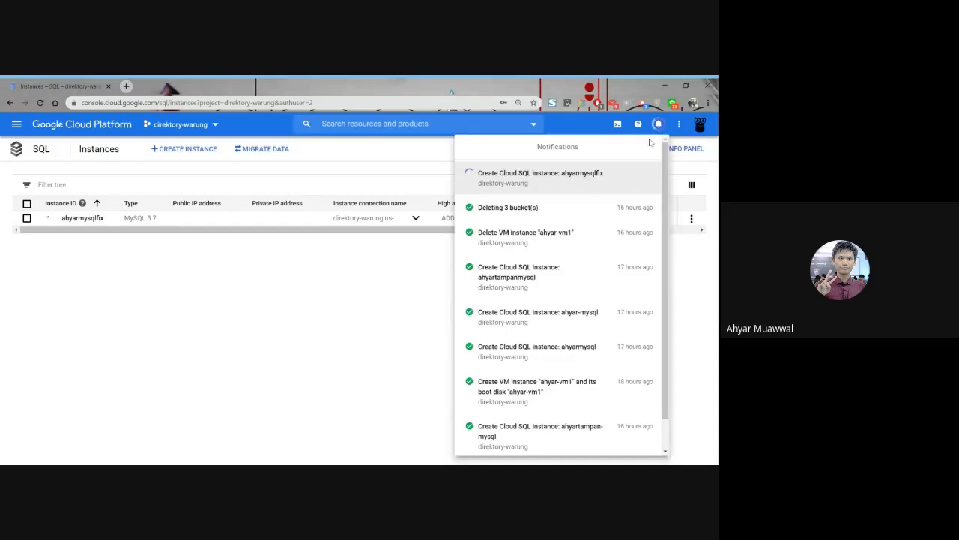
click(659, 124)
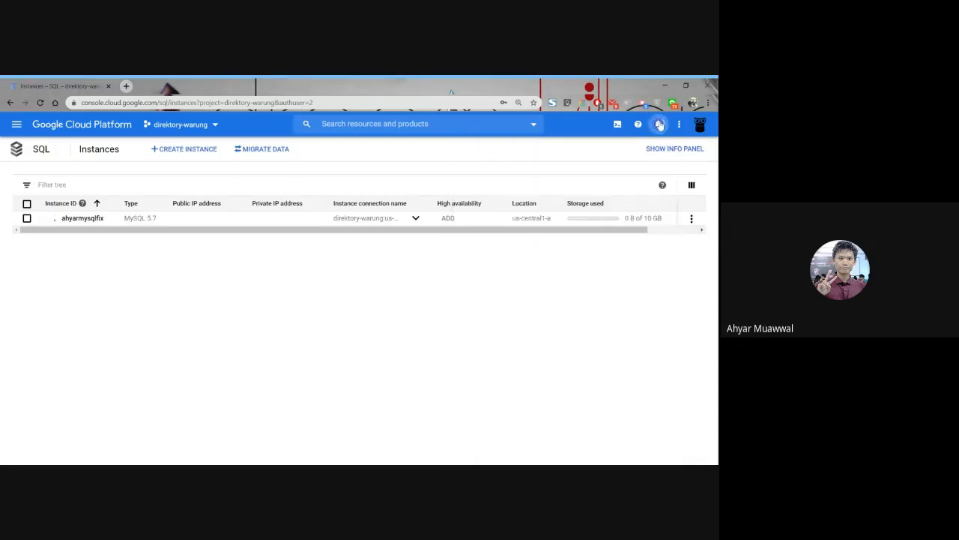
click(660, 125)
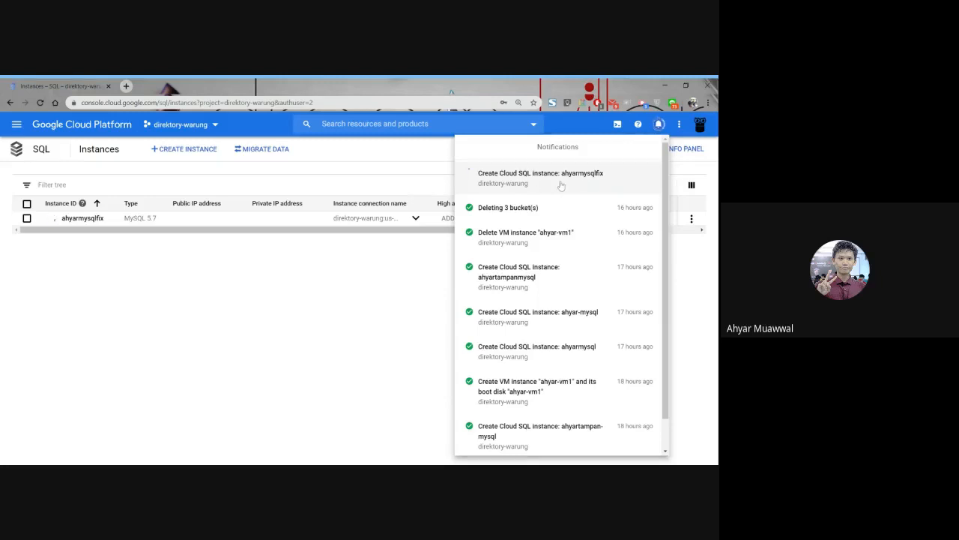
click(353, 274)
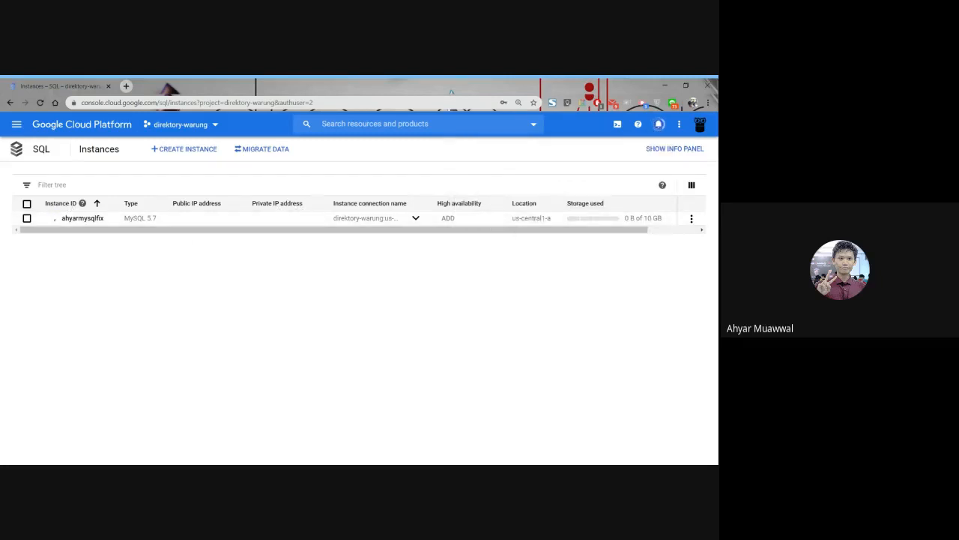
Open Compute Engine in a separate browser tab and return to the Cloud SQL instance list.
click(16, 124)
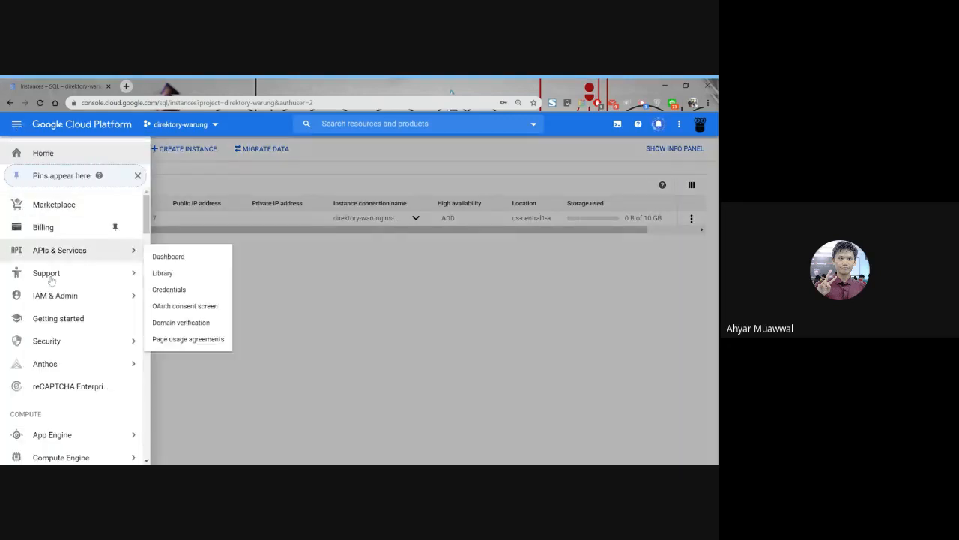
scroll(53, 280, down, 2)
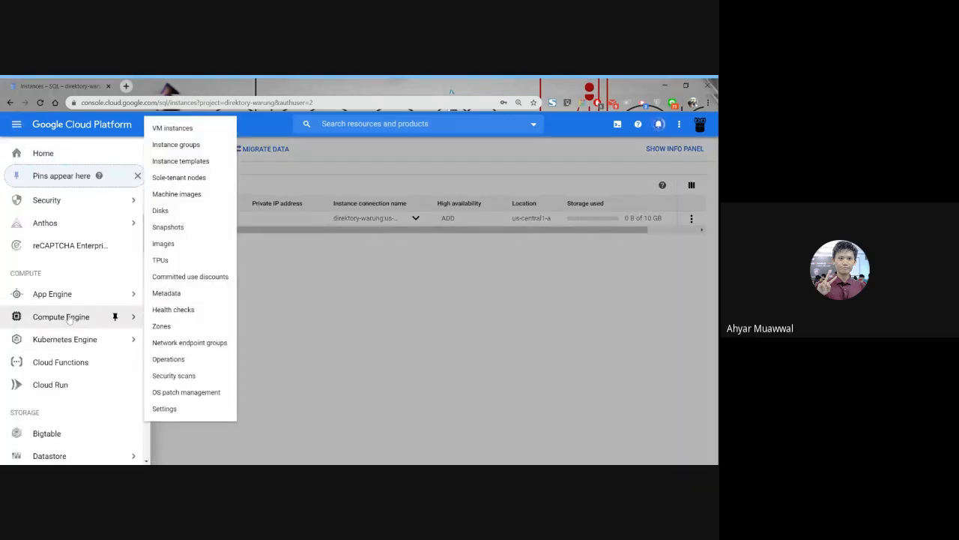
middle_click(69, 318)
click(162, 86)
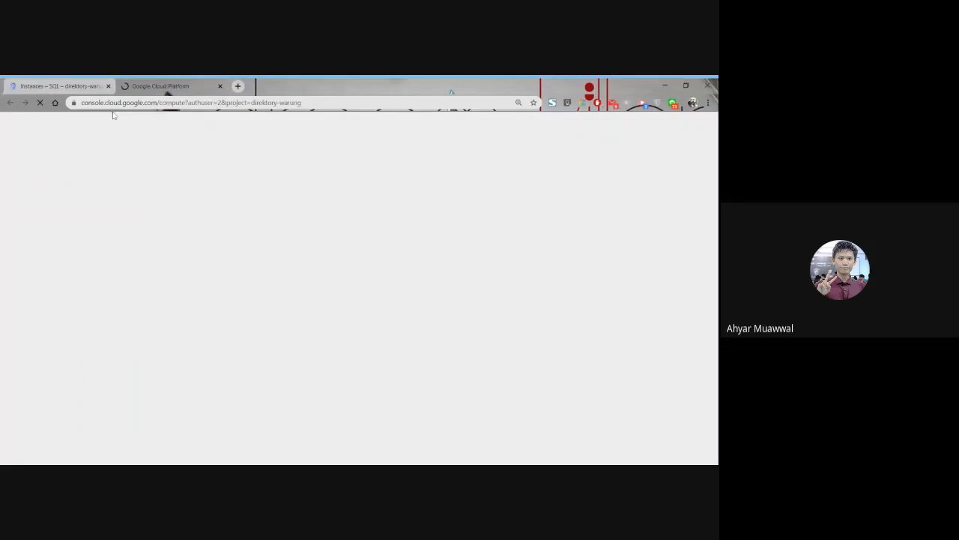
click(69, 86)
click(361, 338)
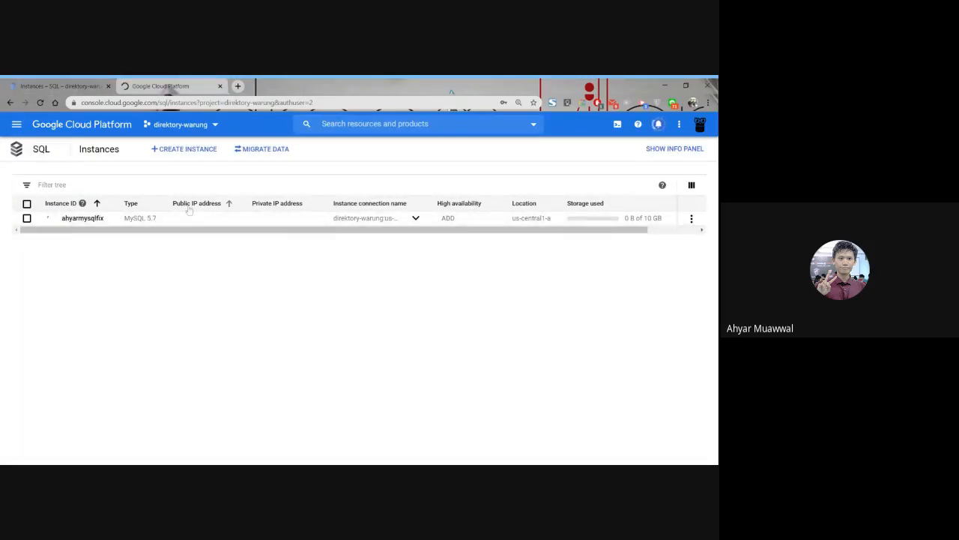
click(162, 83)
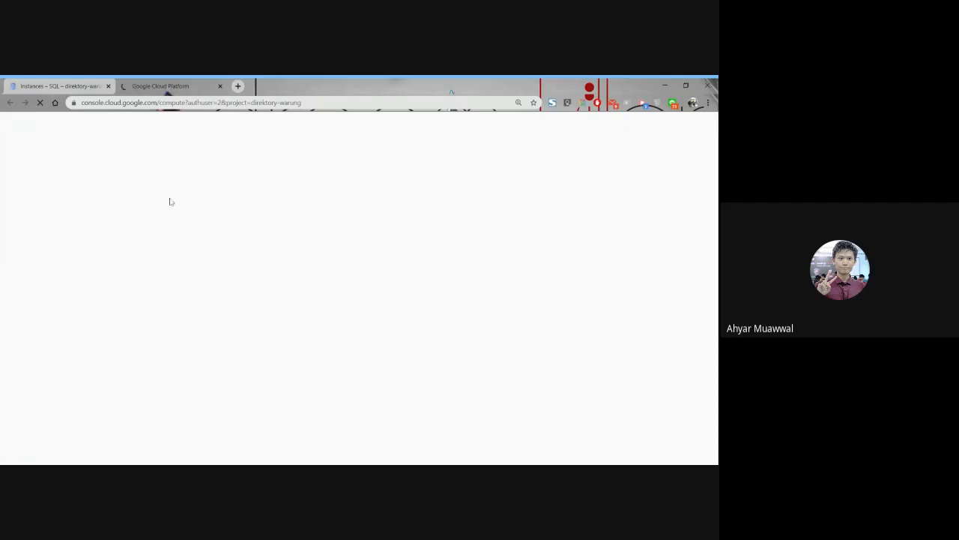
click(82, 85)
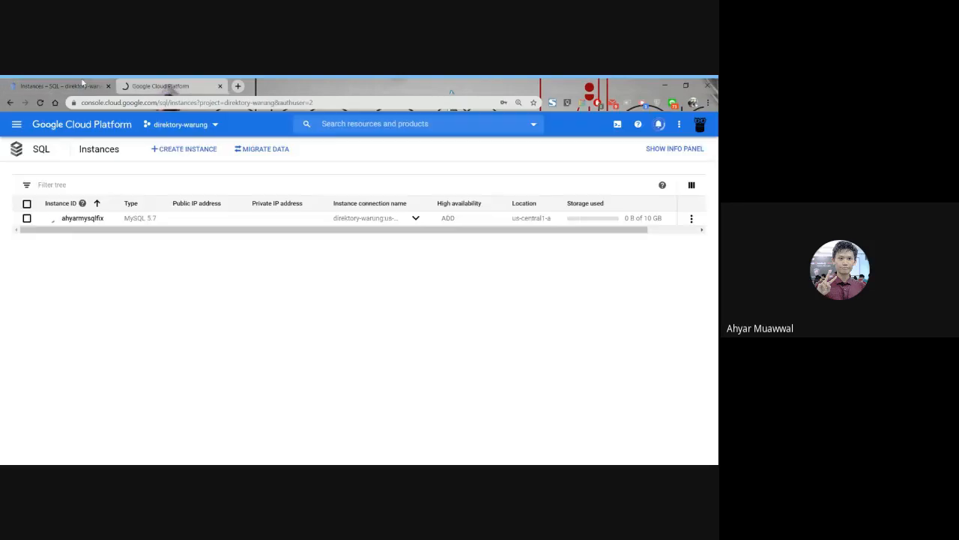
click(17, 128)
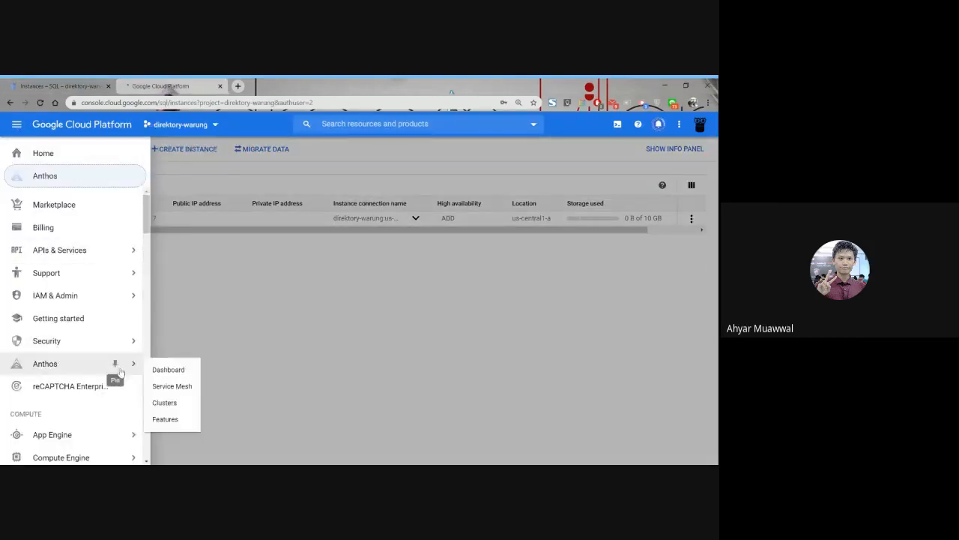
scroll(93, 388, down, 1)
scroll(92, 387, down, 1)
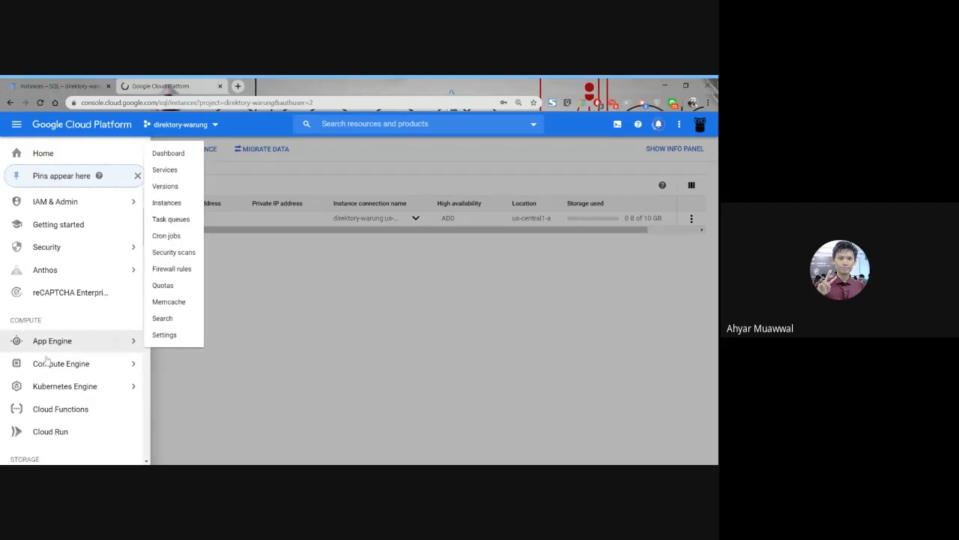
mouse_move(61, 376)
click(161, 128)
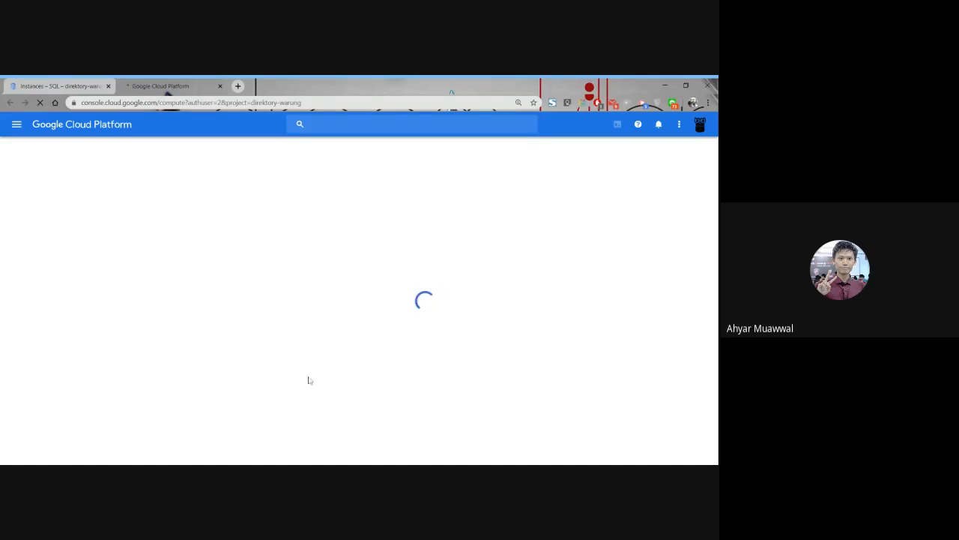
click(84, 84)
click(359, 278)
click(244, 103)
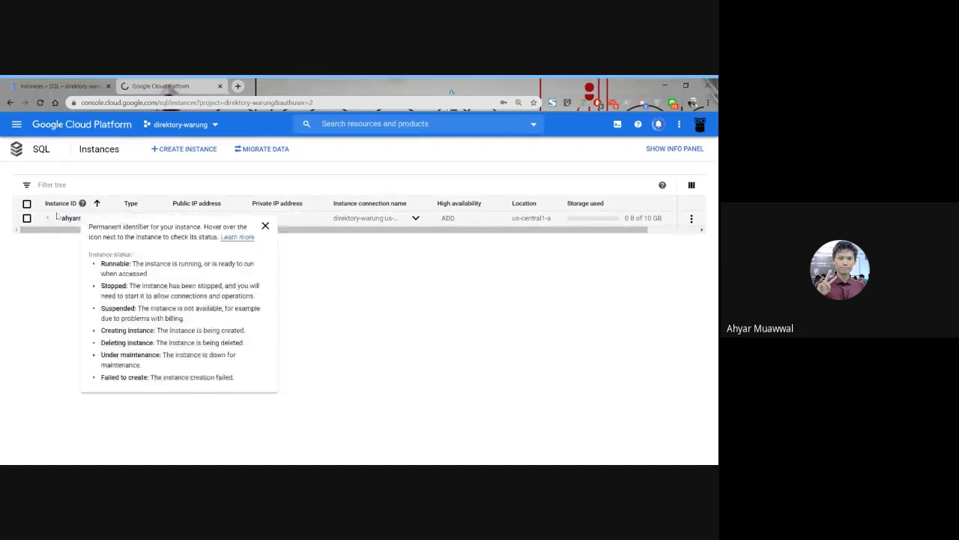
mouse_move(52, 224)
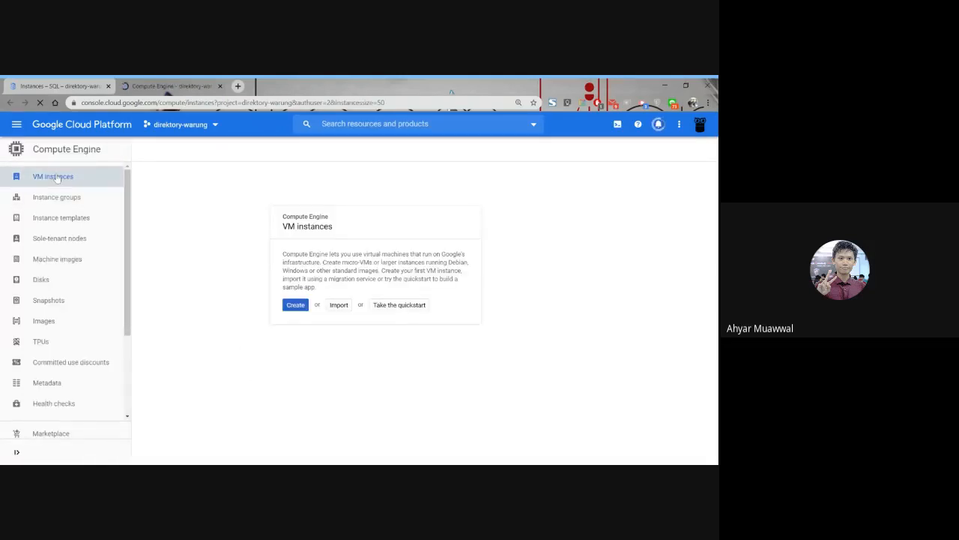
Start creating a new VM instance in Compute Engine and name it ahyarvm.
click(294, 305)
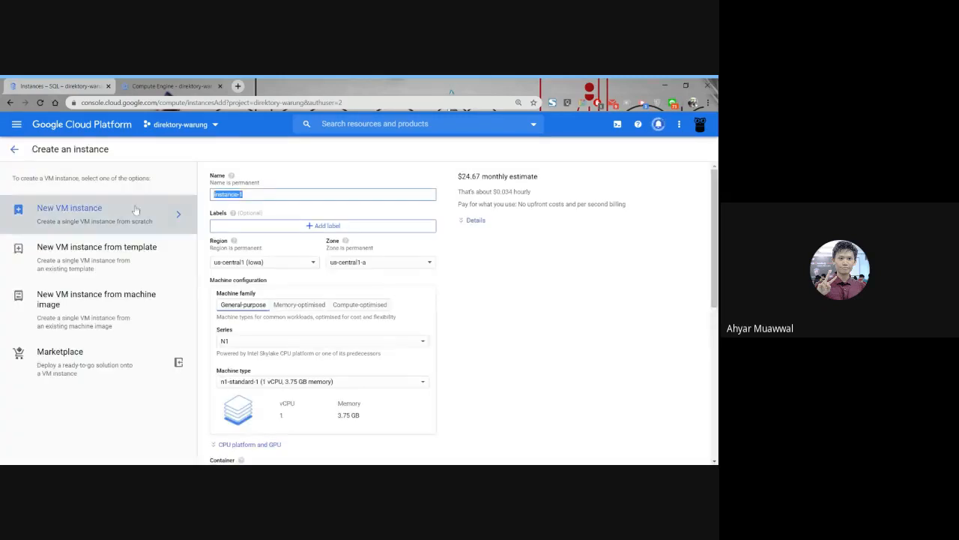
text(ahyar-vm1)
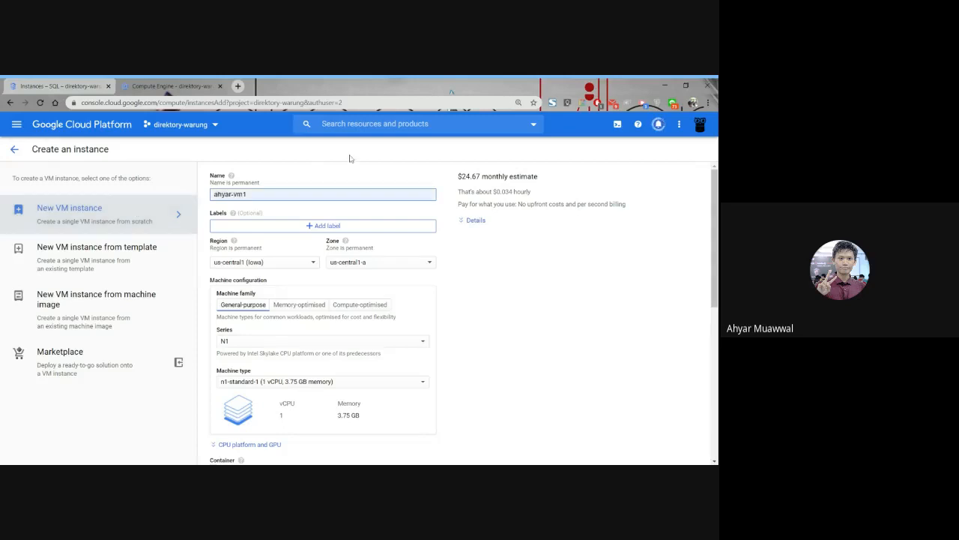
key(BackSpace)
key(BackSpace)
key(BackSpace)
key(BackSpace)
text(vm)
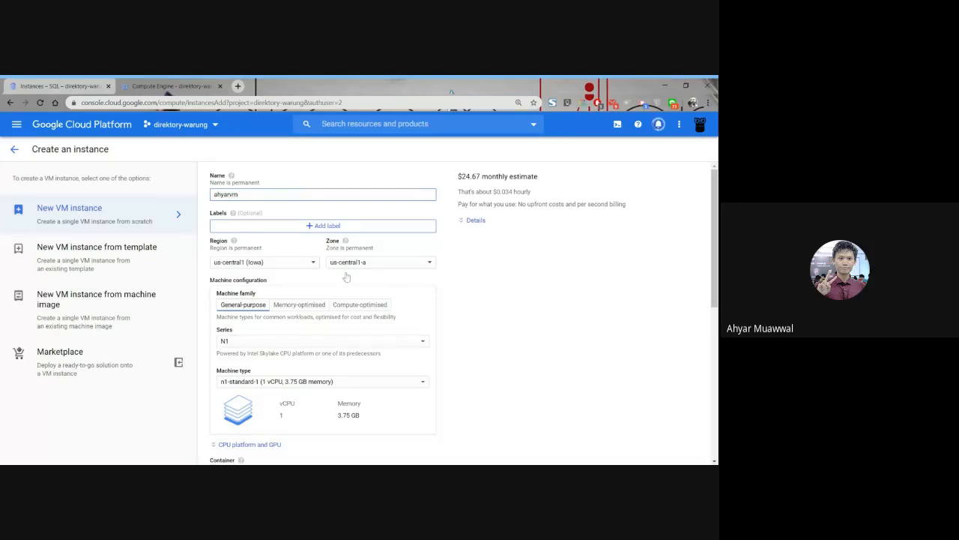
Check the VM's region and zone options against the location of the ahyarmysqlfix Cloud SQL instance.
scroll(352, 285, down, 1)
scroll(338, 262, down, 1)
click(298, 222)
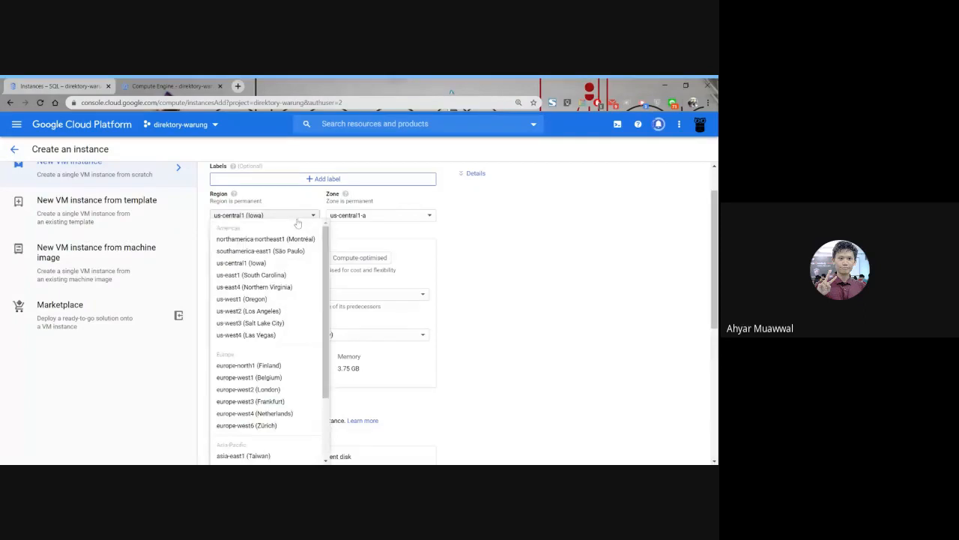
click(517, 218)
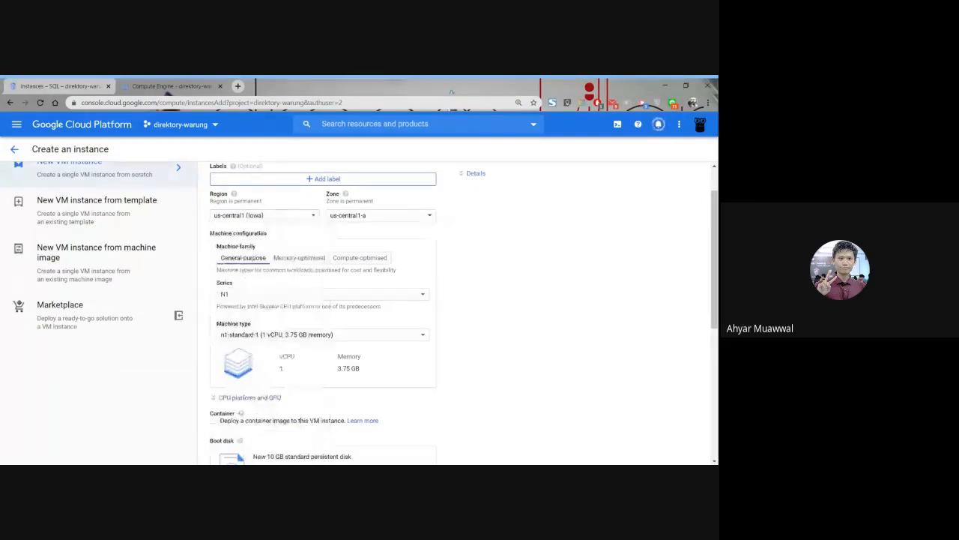
click(60, 85)
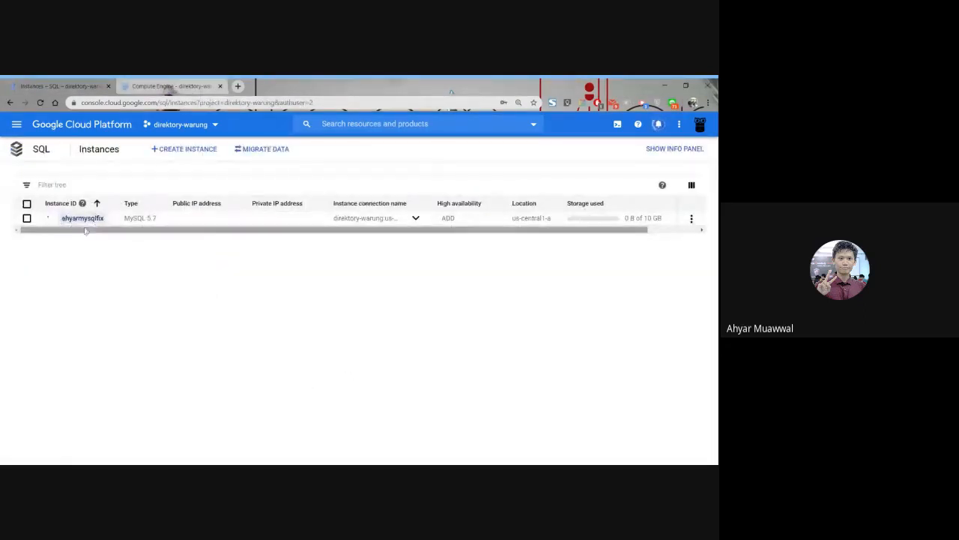
click(171, 86)
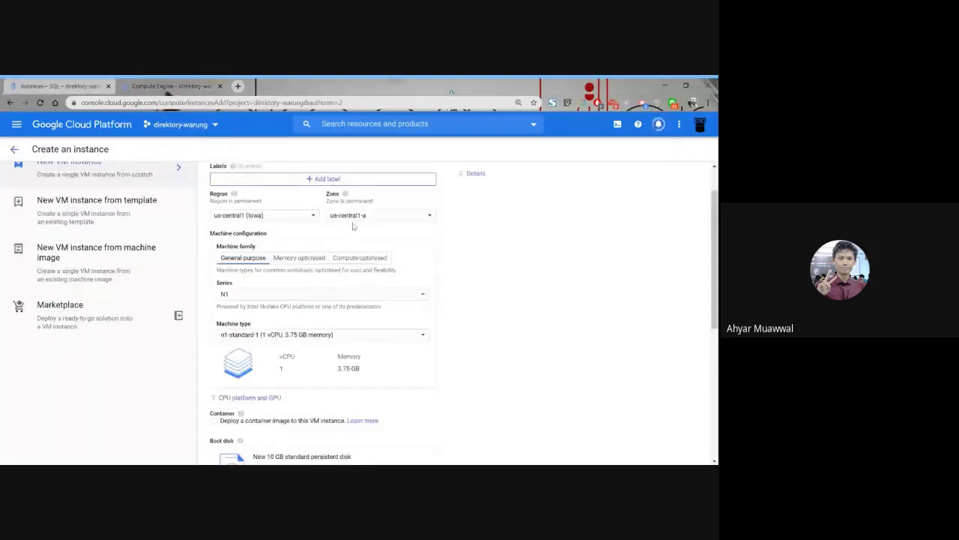
click(353, 221)
click(352, 219)
Allow both HTTP and HTTPS traffic in the new VM's firewall settings.
scroll(516, 267, down, 5)
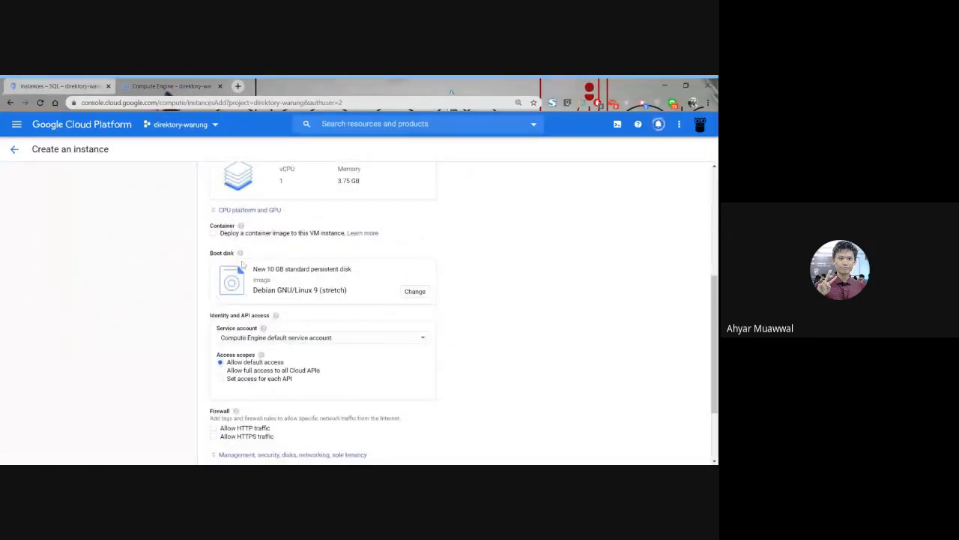
scroll(577, 315, down, 2)
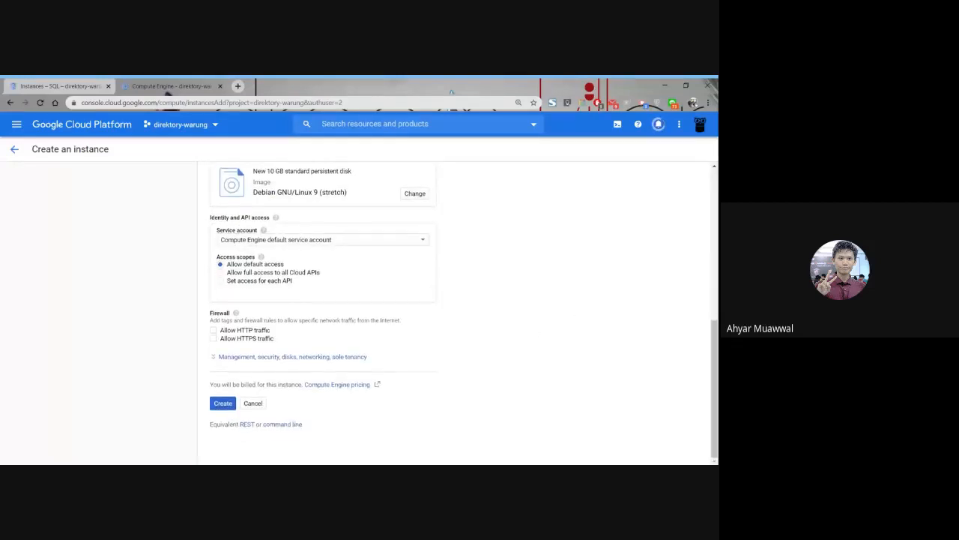
click(213, 330)
click(213, 338)
Review the VM's configuration together with its monthly and hourly cost estimates.
scroll(482, 368, up, 3)
scroll(482, 368, down, 3)
scroll(236, 358, up, 6)
scroll(236, 358, down, 6)
scroll(241, 361, up, 3)
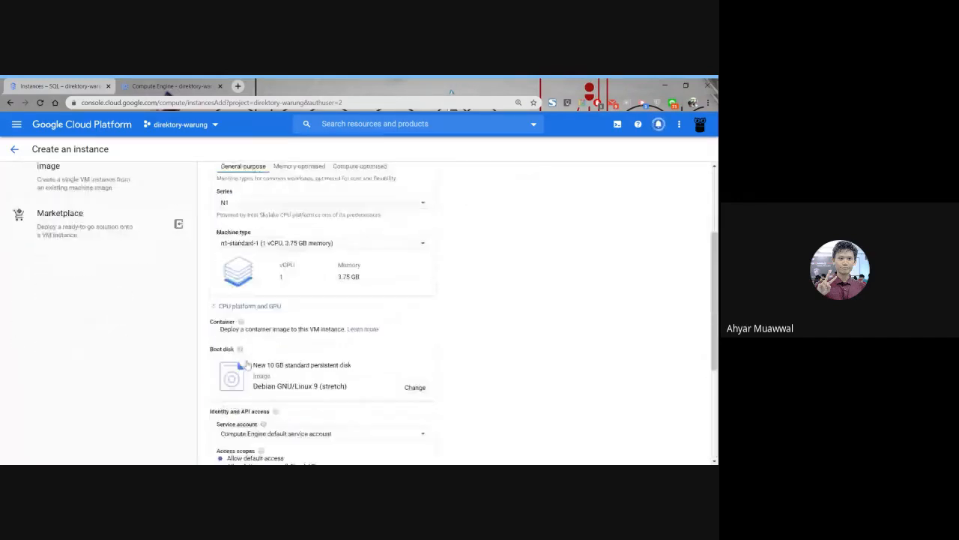
scroll(241, 364, up, 2)
double_click(471, 176)
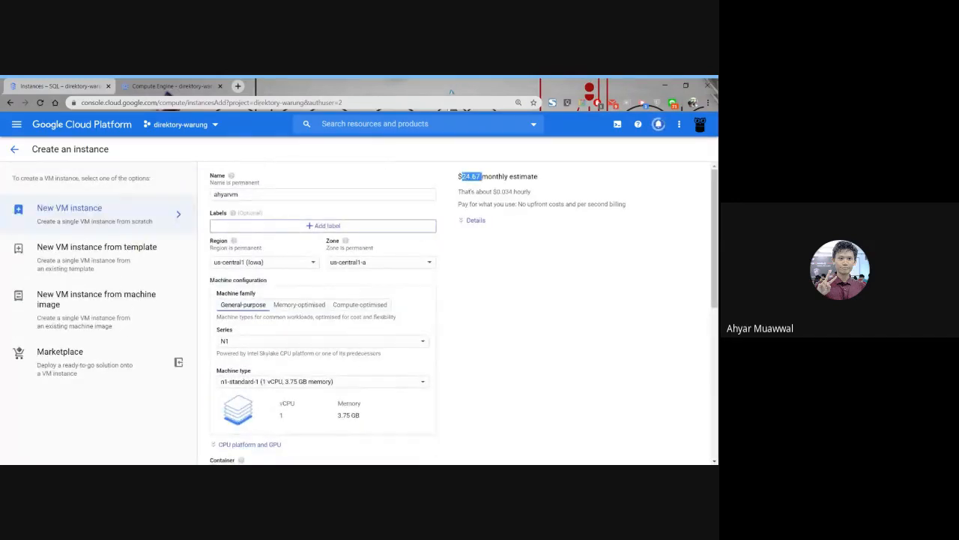
triple_click(471, 176)
scroll(559, 397, down, 2)
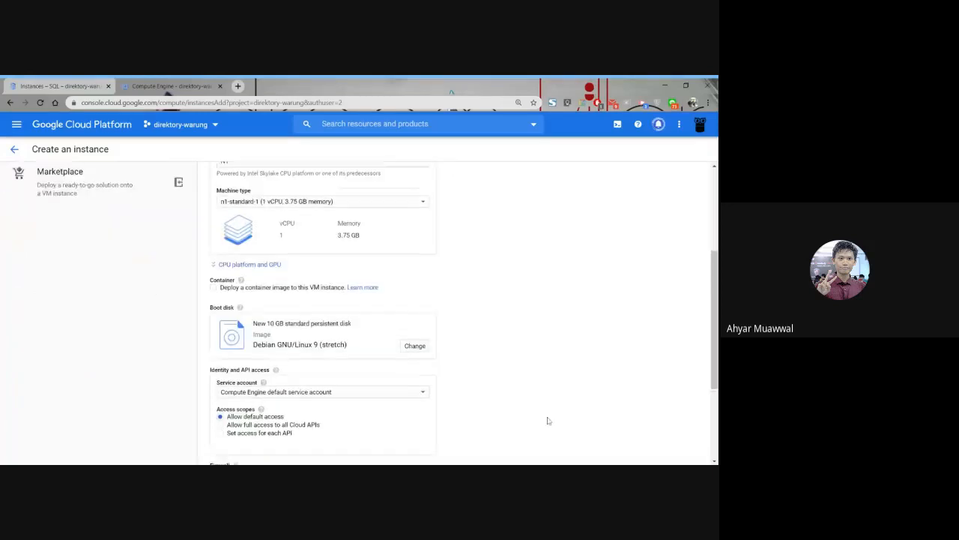
scroll(547, 420, up, 2)
scroll(540, 423, down, 1)
scroll(526, 420, up, 1)
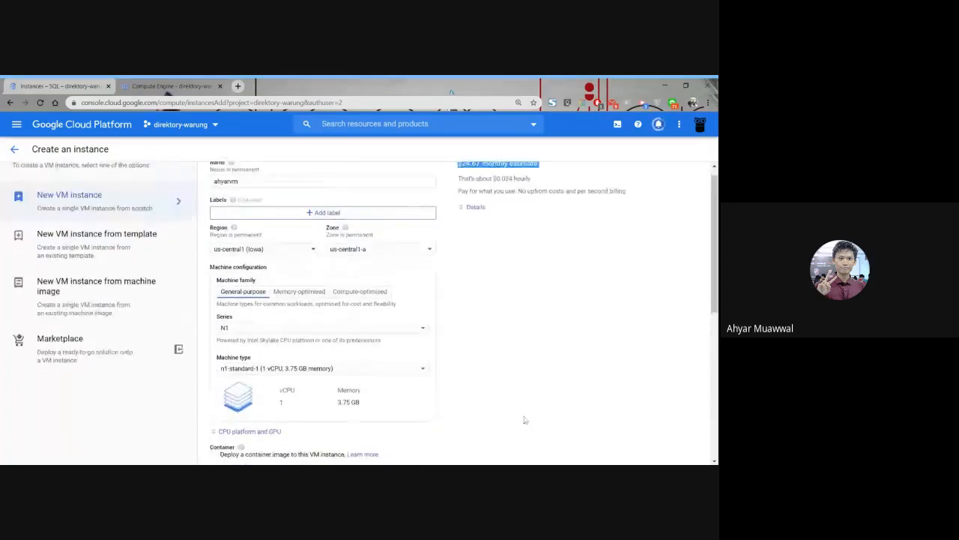
triple_click(508, 192)
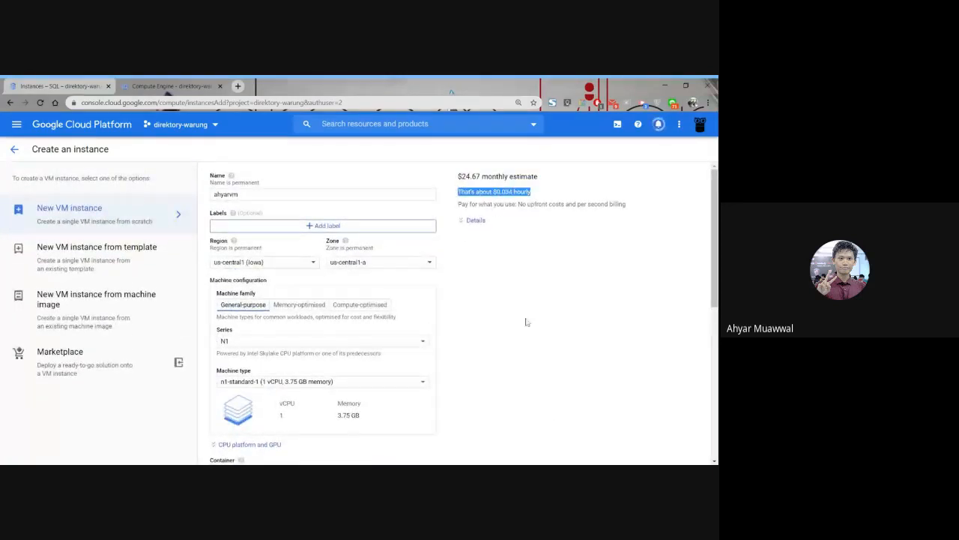
click(536, 360)
Create the ahyarvm instance and check the status of the Cloud SQL instance while waiting.
scroll(498, 346, down, 10)
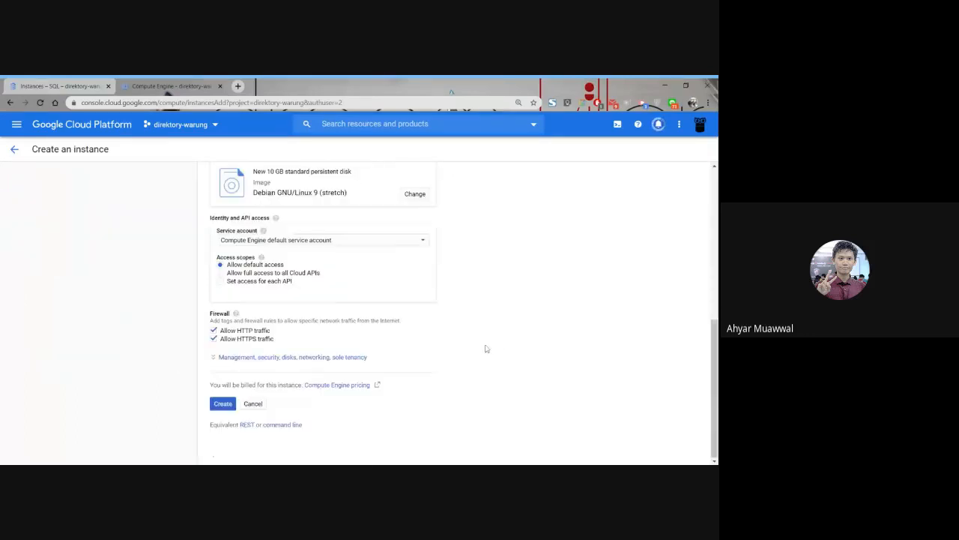
click(224, 403)
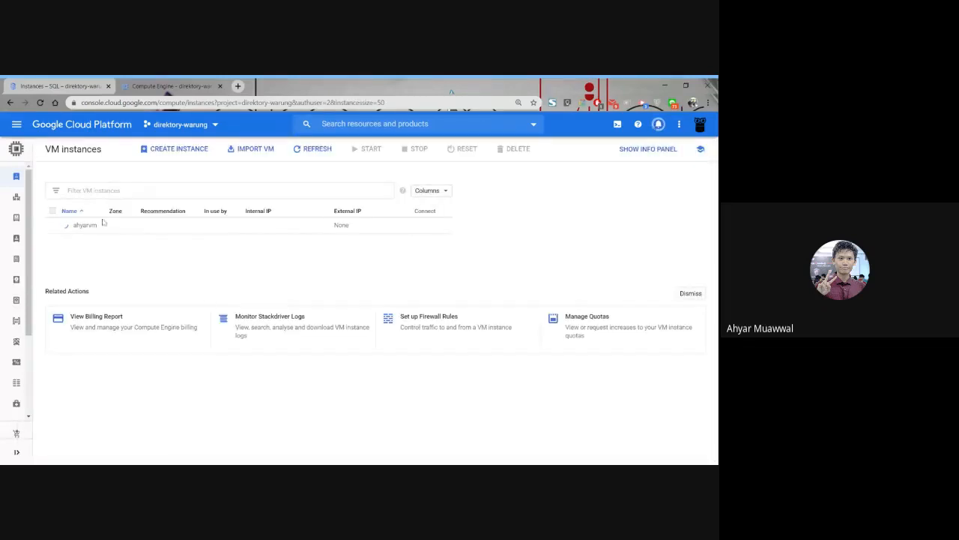
click(30, 84)
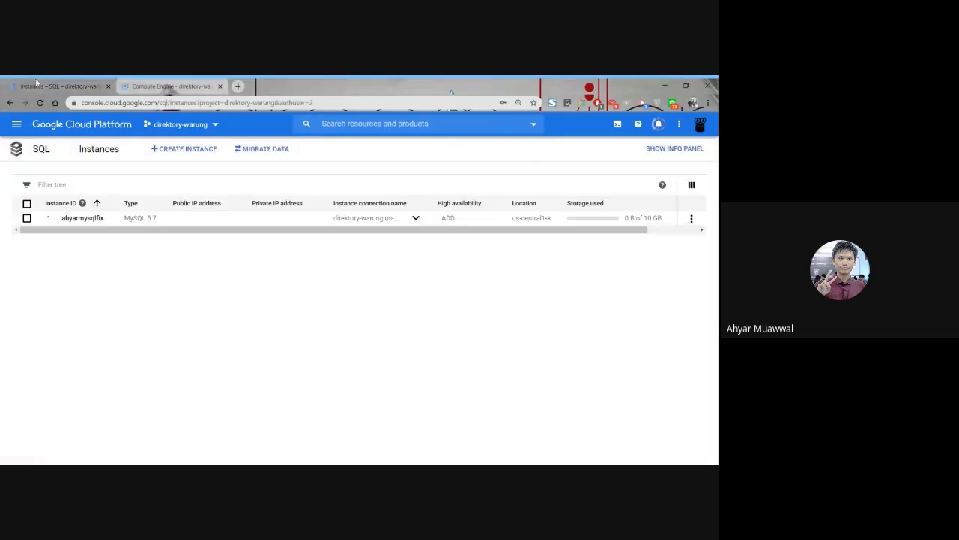
click(157, 84)
click(81, 83)
click(166, 87)
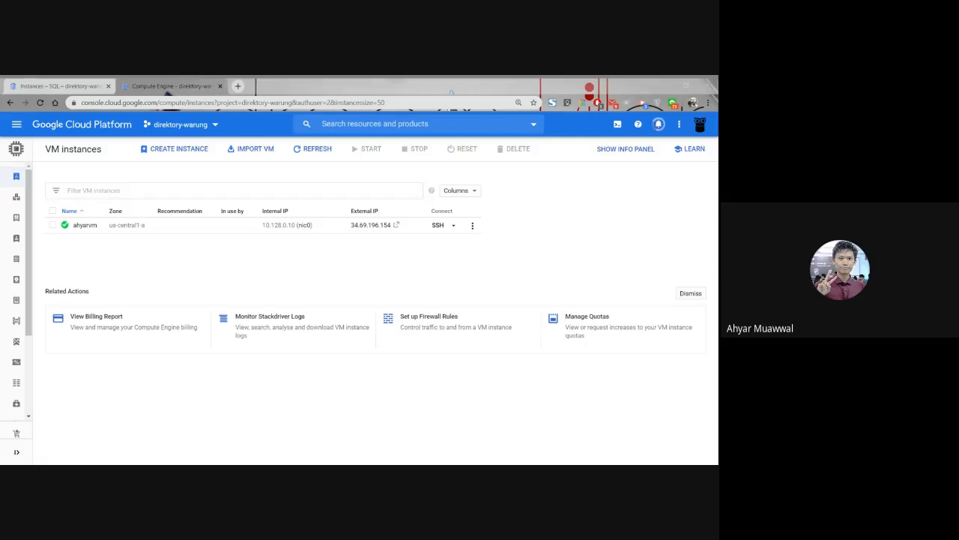
Open an SSH session to the ahyarvm instance in a separate browser tab and confirm the connection.
click(437, 225)
key(alt+Tab)
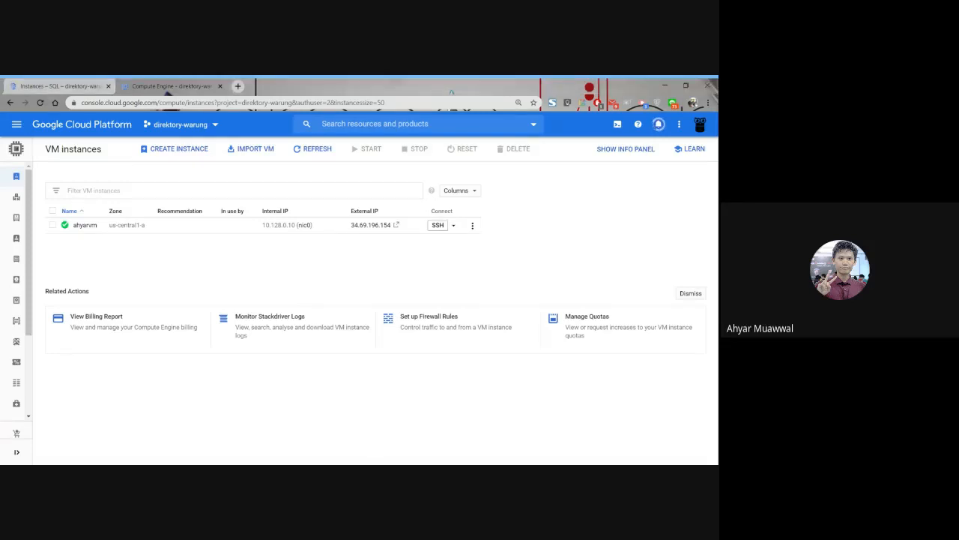
key(alt+Tab)
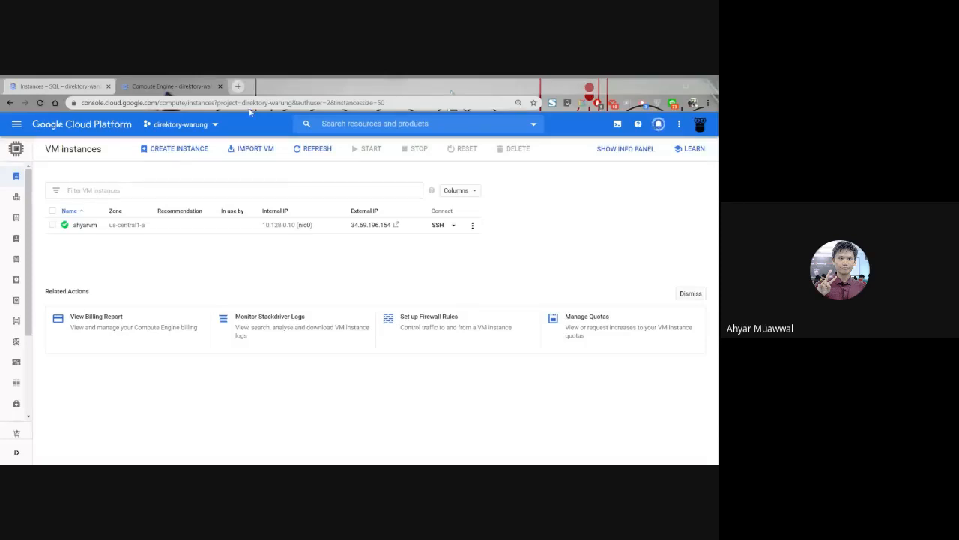
click(238, 87)
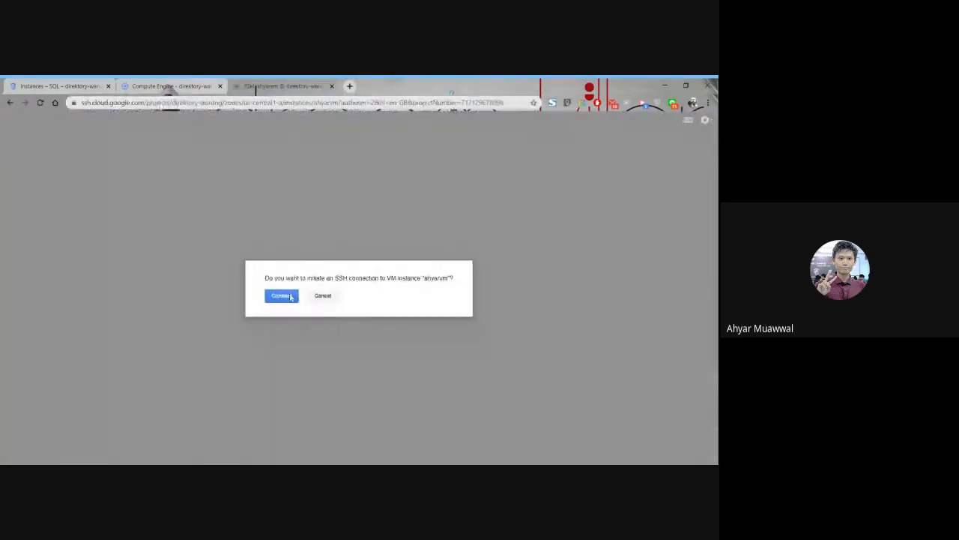
click(281, 296)
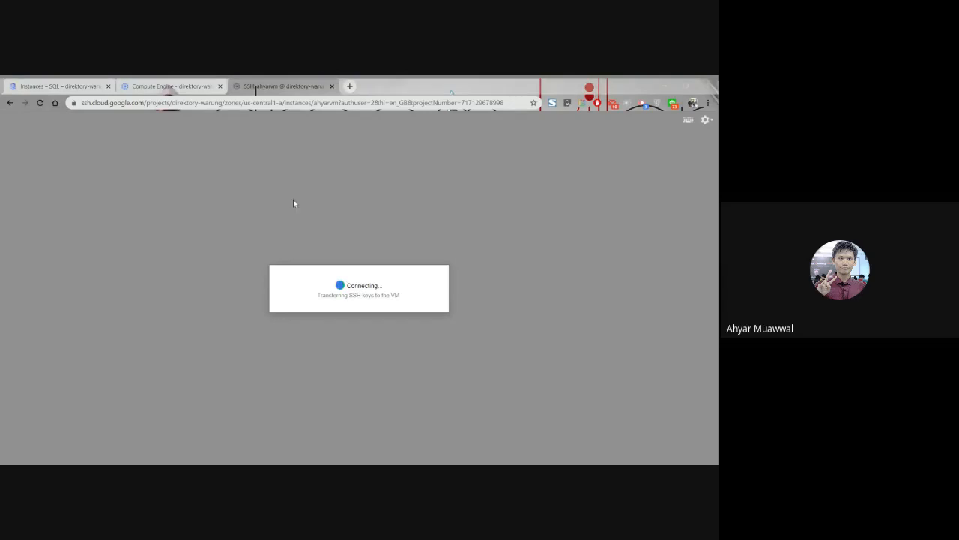
click(278, 89)
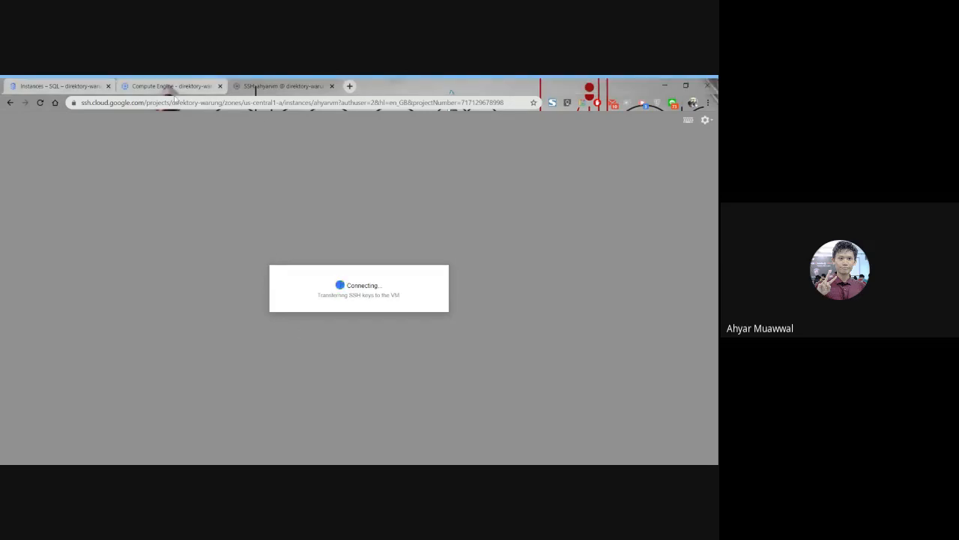
click(170, 85)
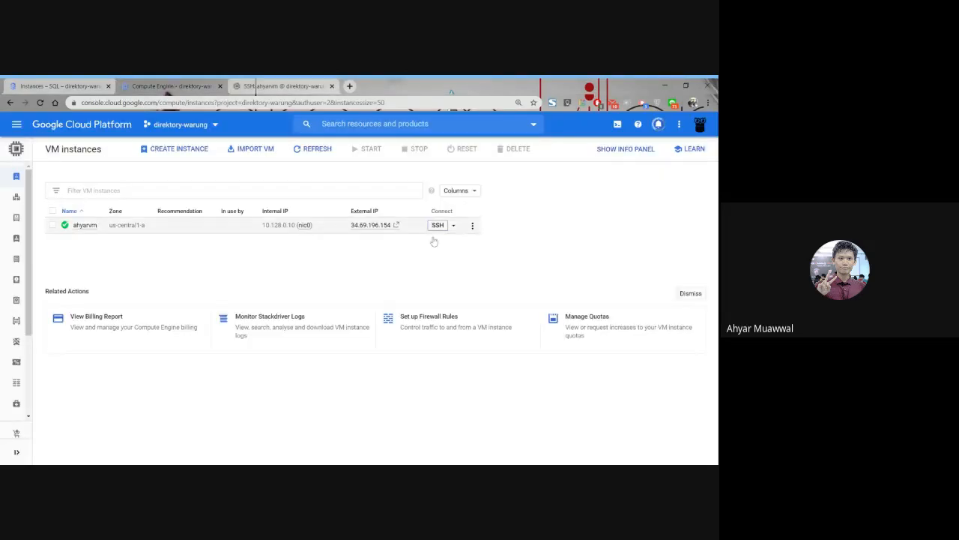
click(255, 85)
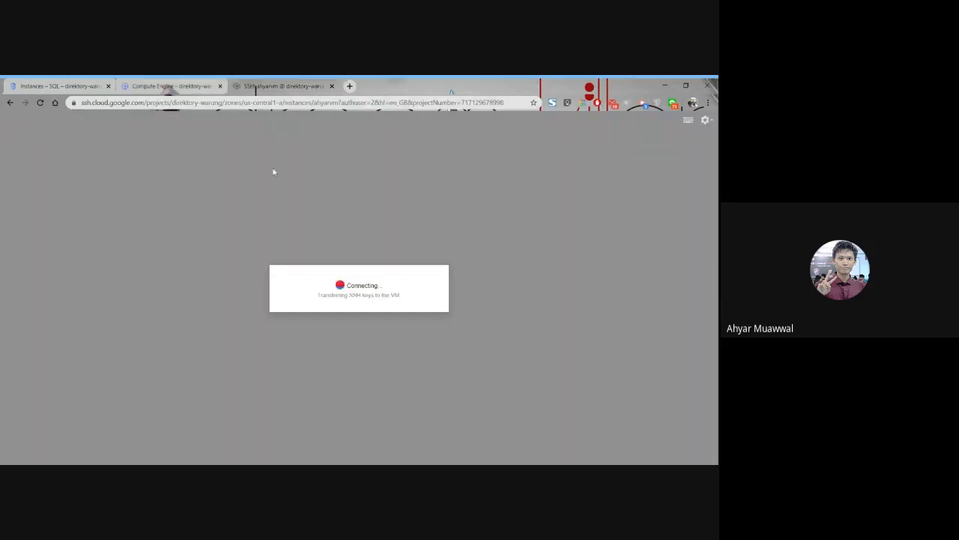
key(ctrl+l)
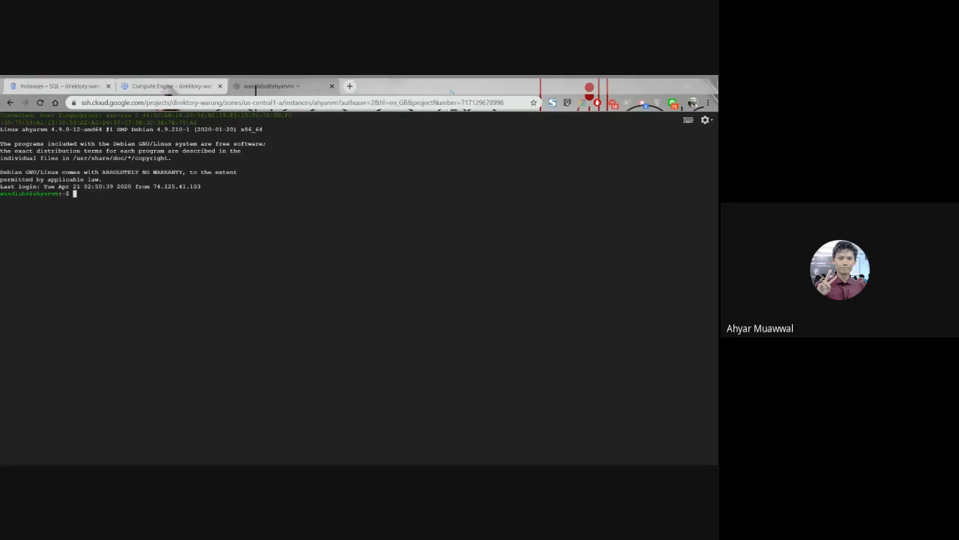
Update the VM's package lists with sudo apt-get update.
key(alt+Tab)
text(sud)
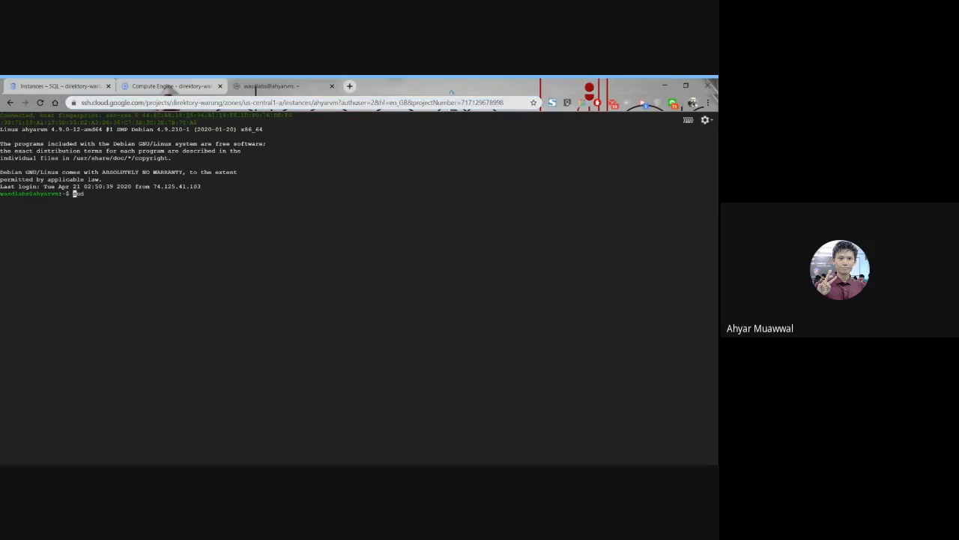
text(o apt-get update)
key(Return)
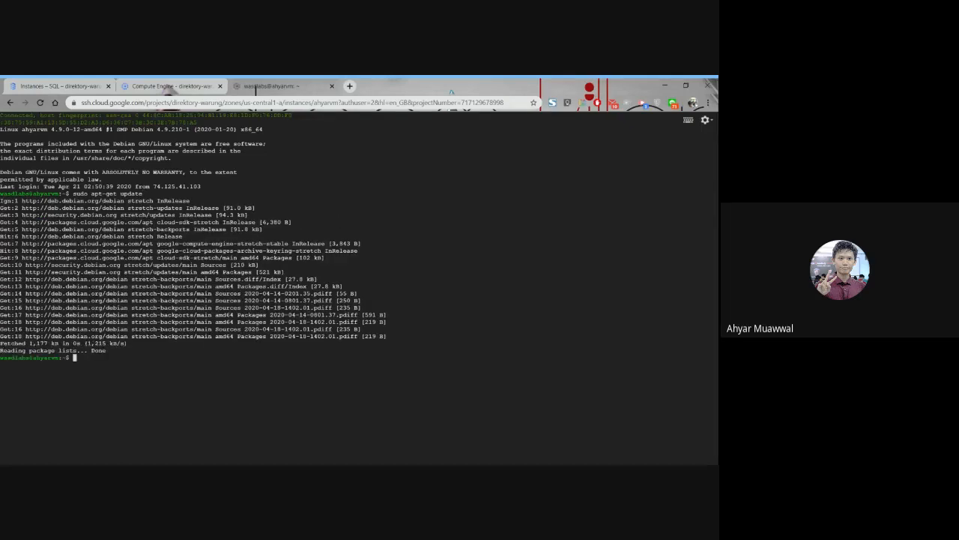
Start installing the MySQL client on the VM with sudo apt-get install mysql-client.
key(alt+Tab)
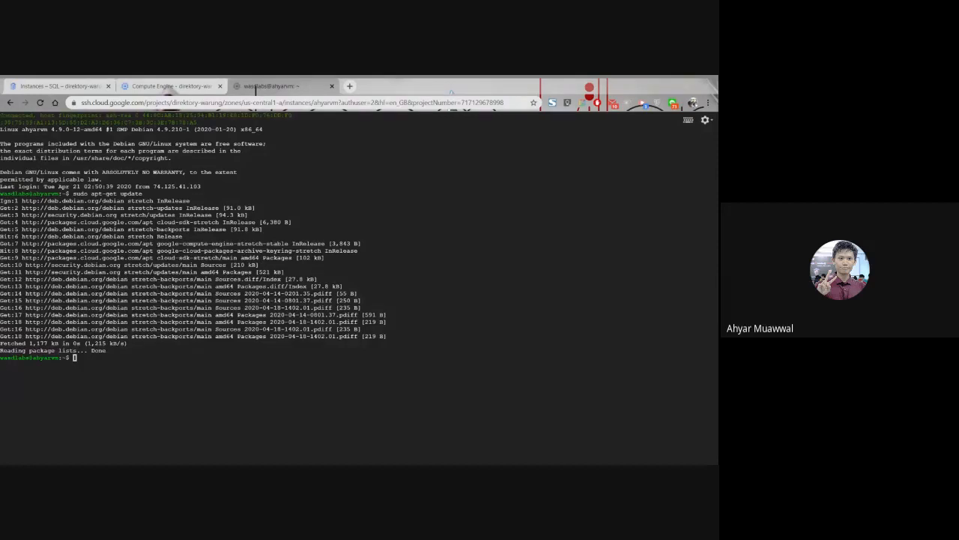
key(alt+Tab)
key(alt+Tab)
click(255, 88)
text(sudo)
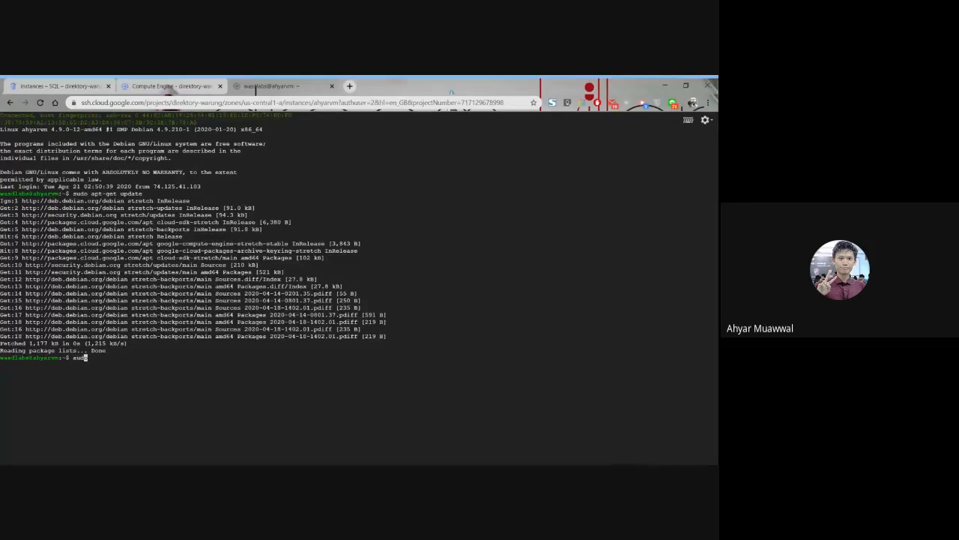
text( apt)
text(t)
key(BackSpace)
text(-get install mysql-clien)
key(BackSpace)
key(BackSpace)
text(ent)
key(Return)
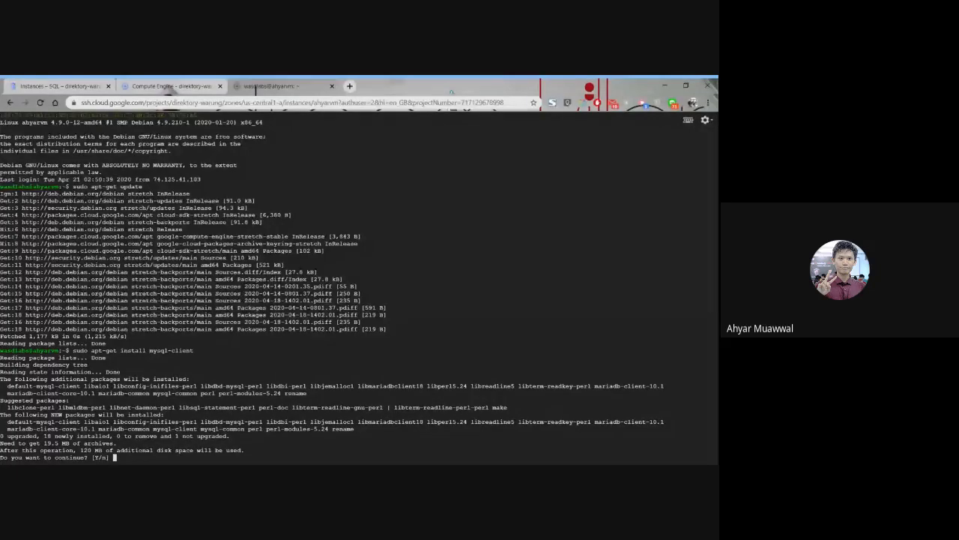
Answer y to continue the mysql-client installation with its additional packages.
text(y)
key(alt+Tab)
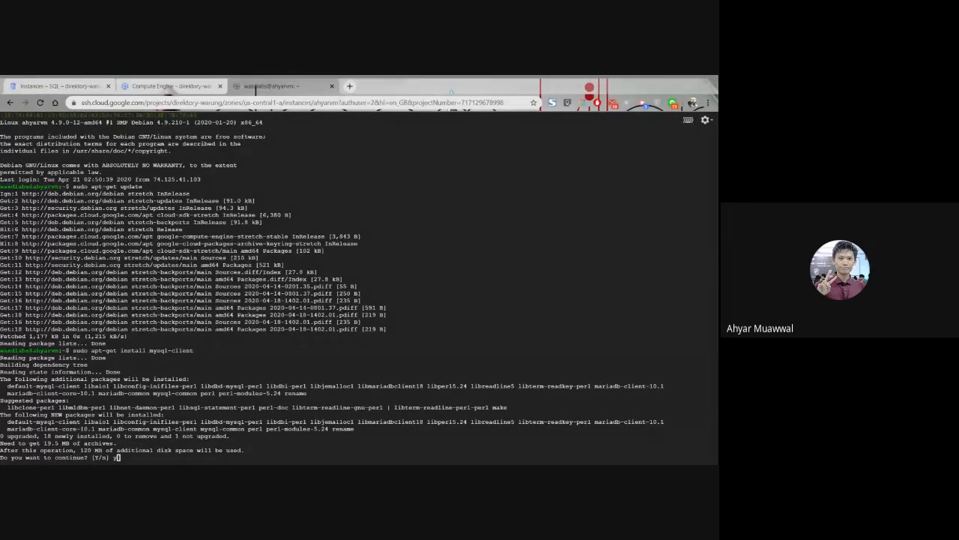
click(255, 89)
key(Return)
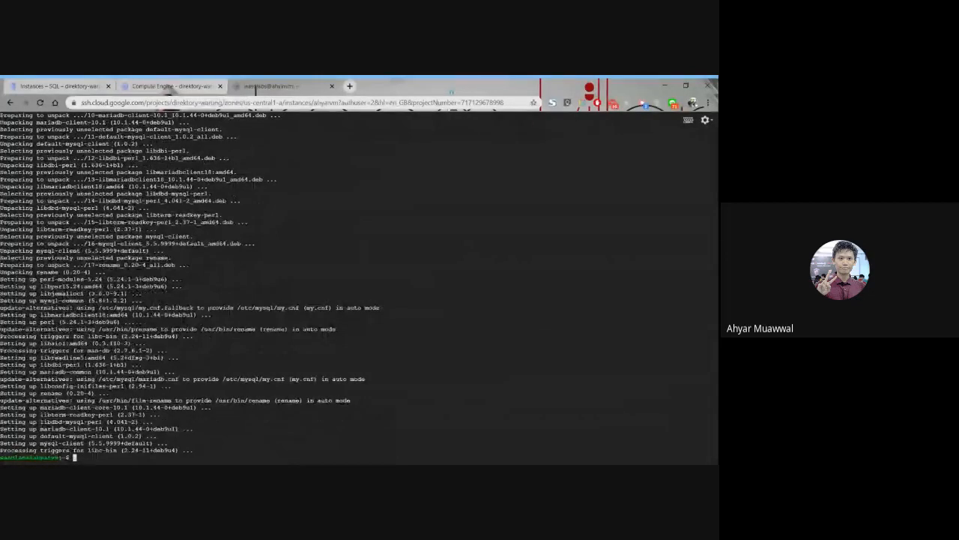
Open the connection settings of the ahyarmysqlfix Cloud SQL instance.
click(100, 87)
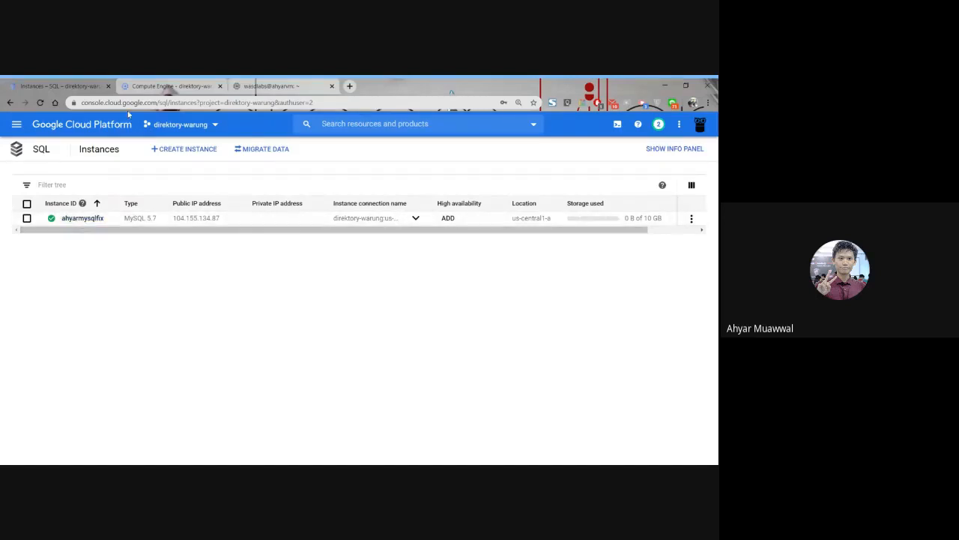
click(261, 84)
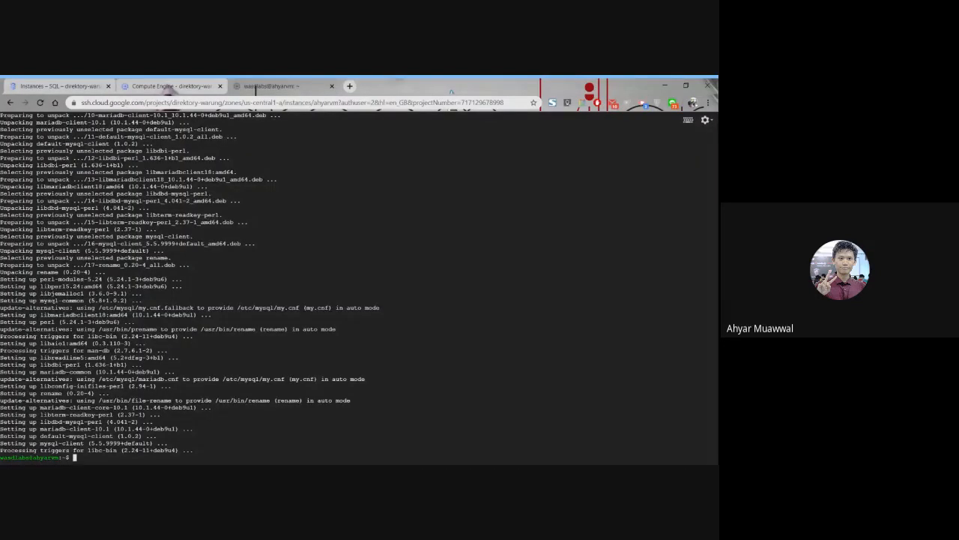
click(59, 85)
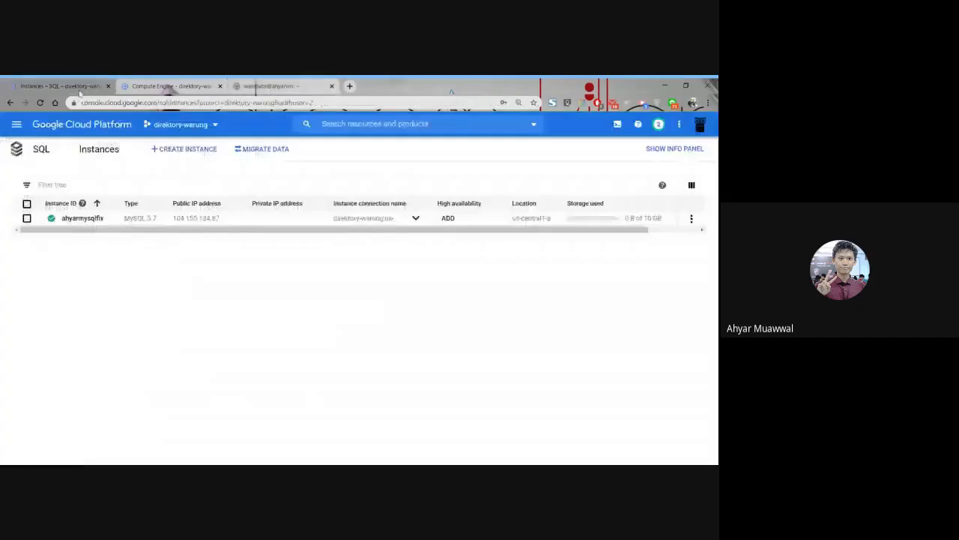
click(83, 218)
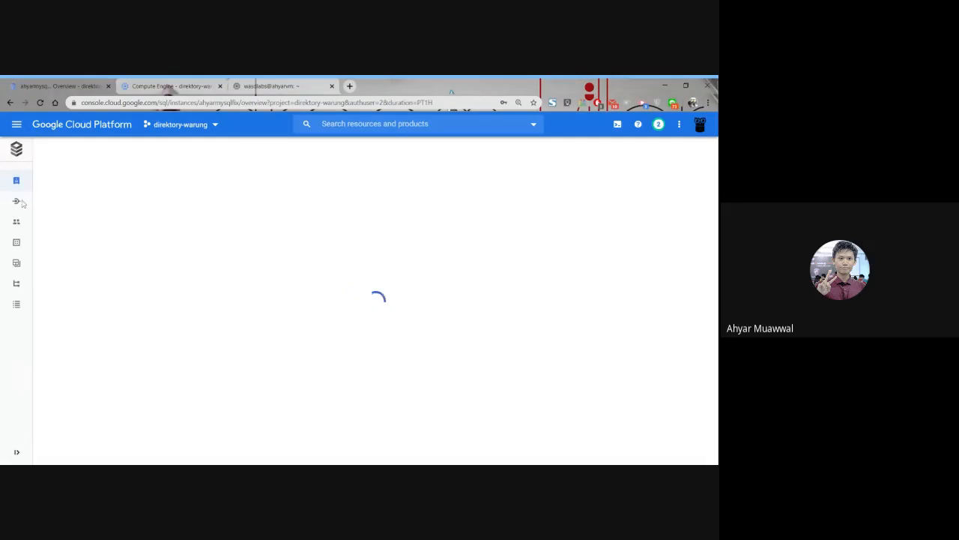
mouse_move(16, 212)
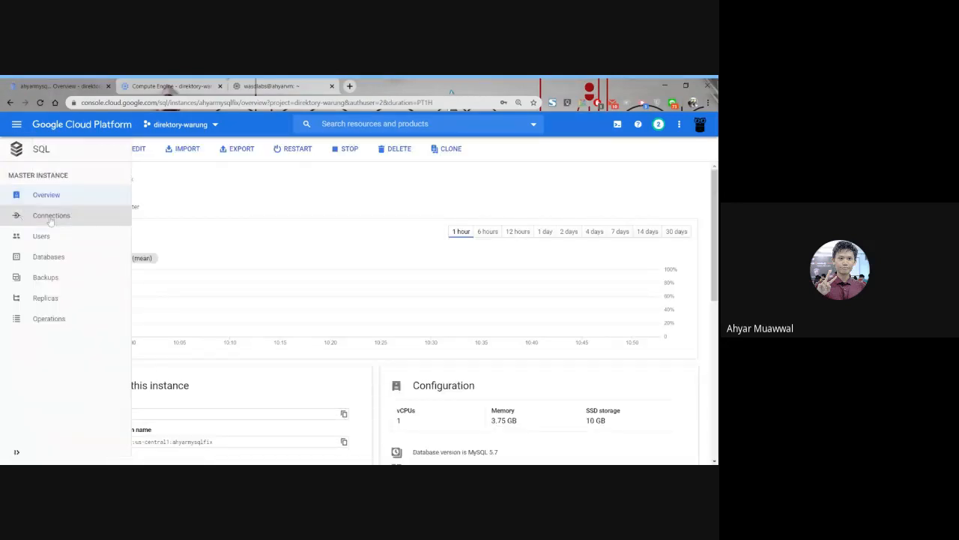
click(51, 217)
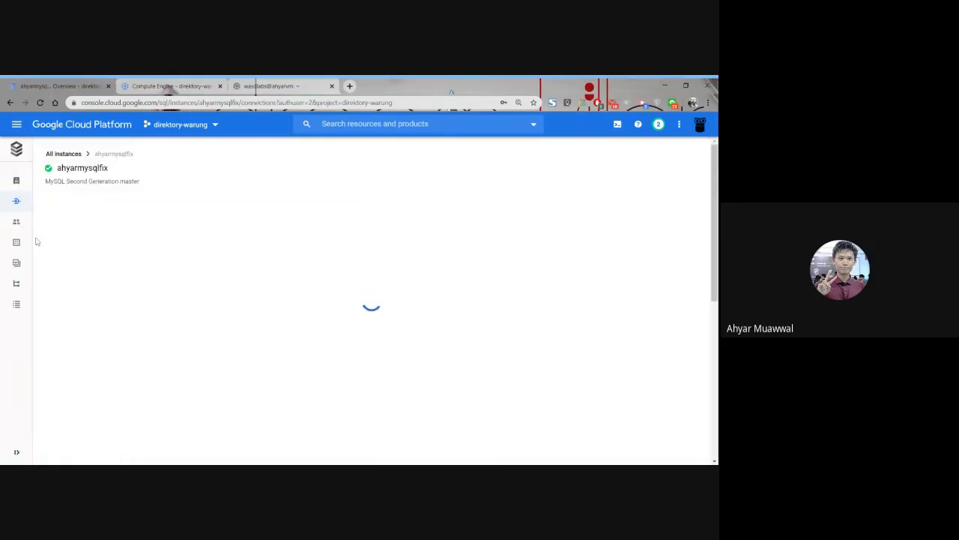
Add an authorised network named "akses keluar" with the range 0.0.0.0/0 under the instance's public IP connectivity.
scroll(182, 277, down, 5)
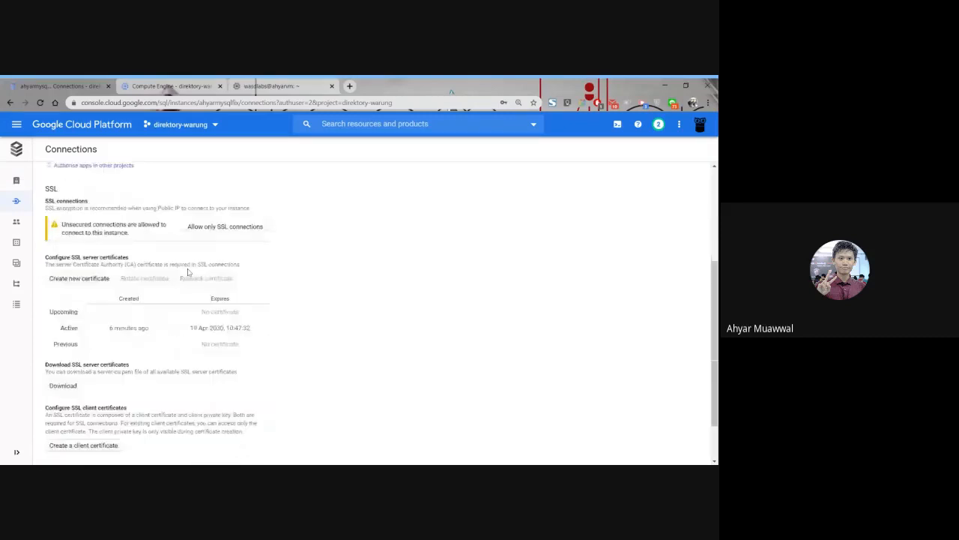
scroll(185, 280, up, 10)
scroll(172, 296, down, 3)
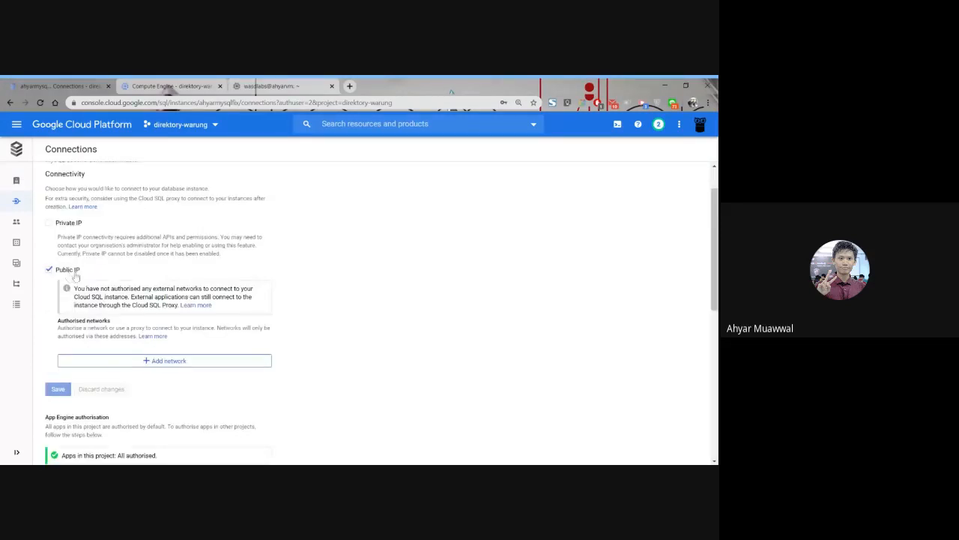
click(172, 360)
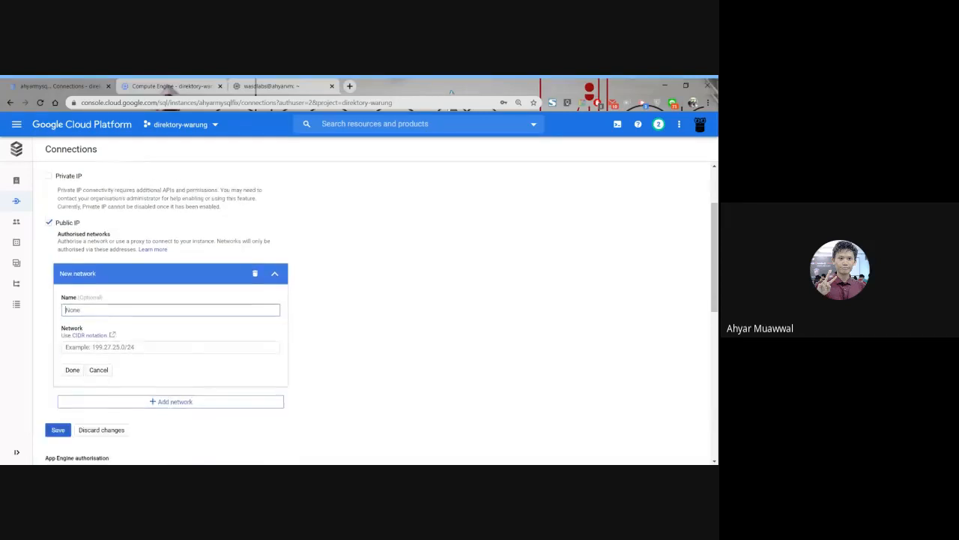
scroll(338, 309, down, 1)
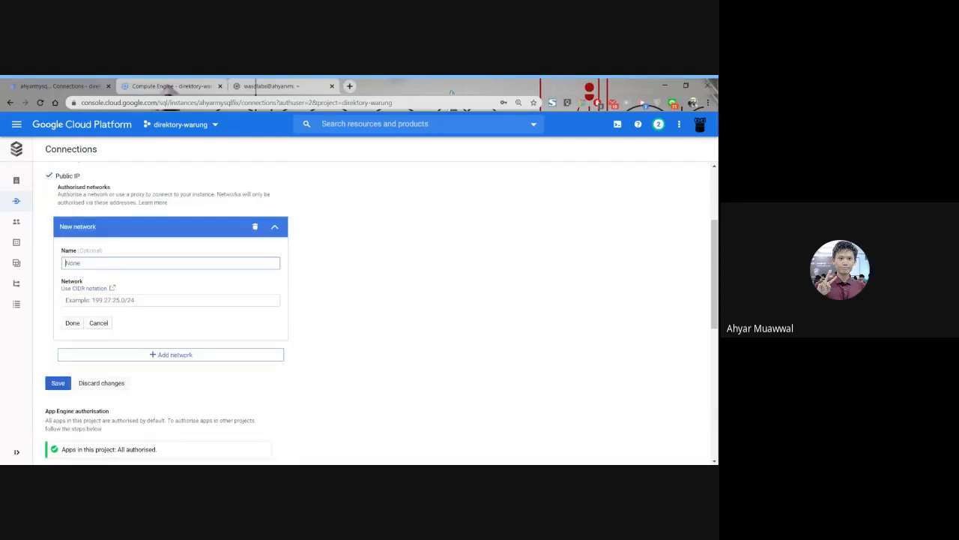
text(akses keluar)
click(66, 300)
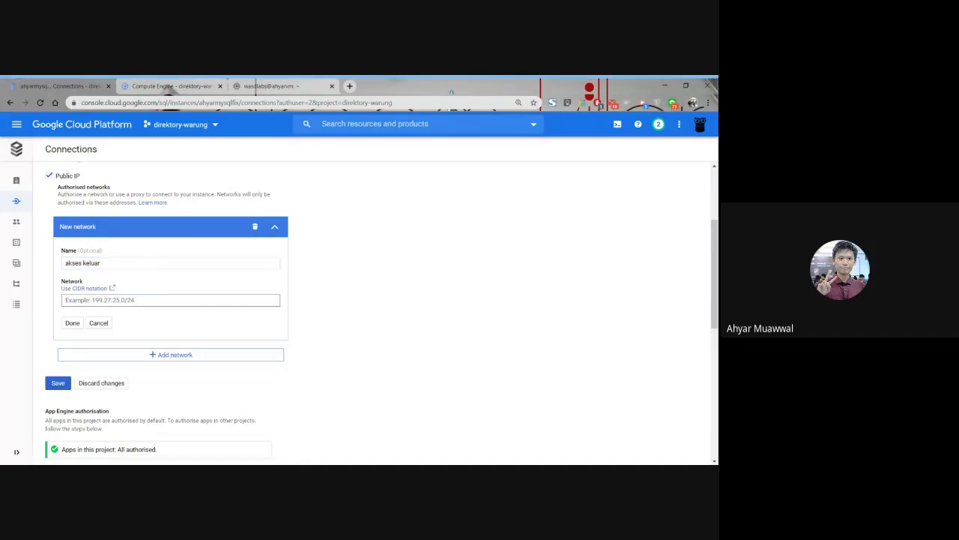
text(0.0.0.0/0)
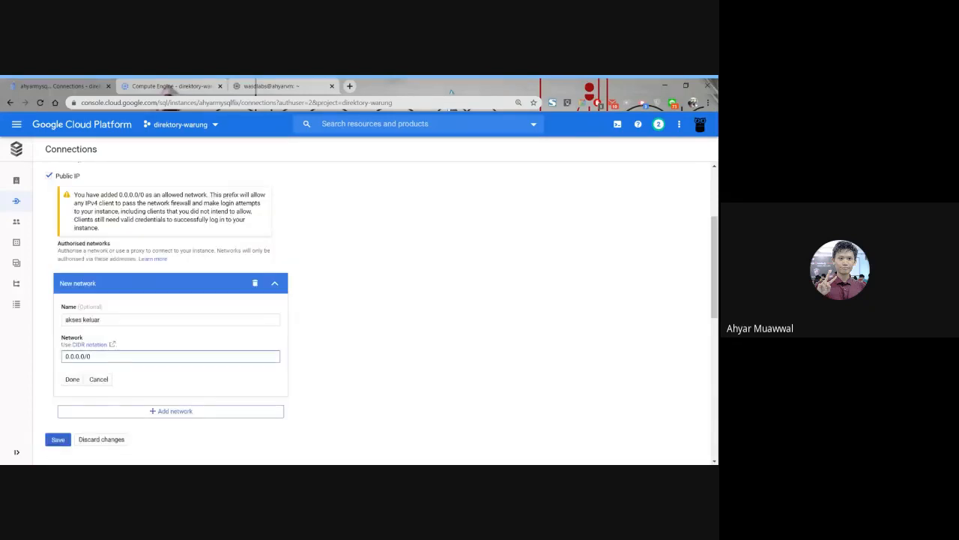
drag(156, 195, 198, 195)
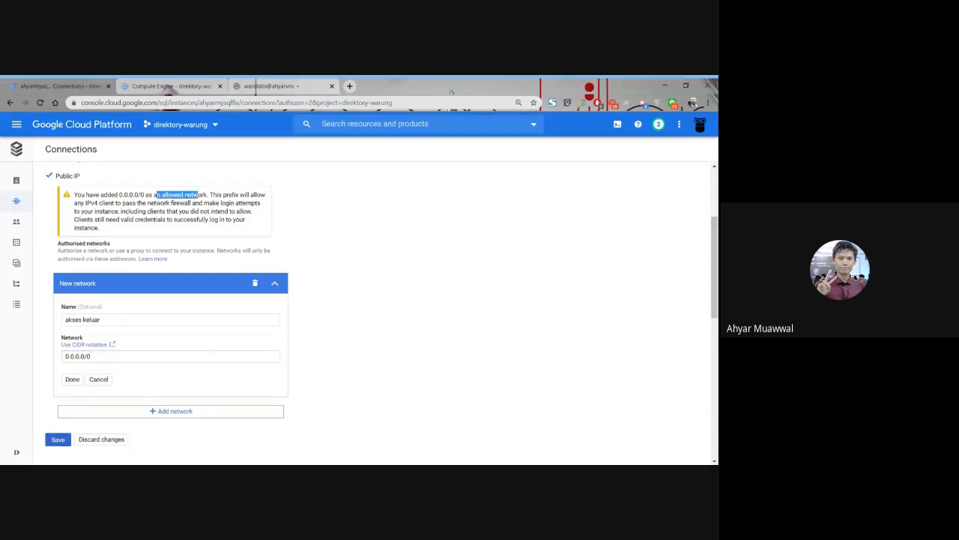
scroll(377, 291, down, 1)
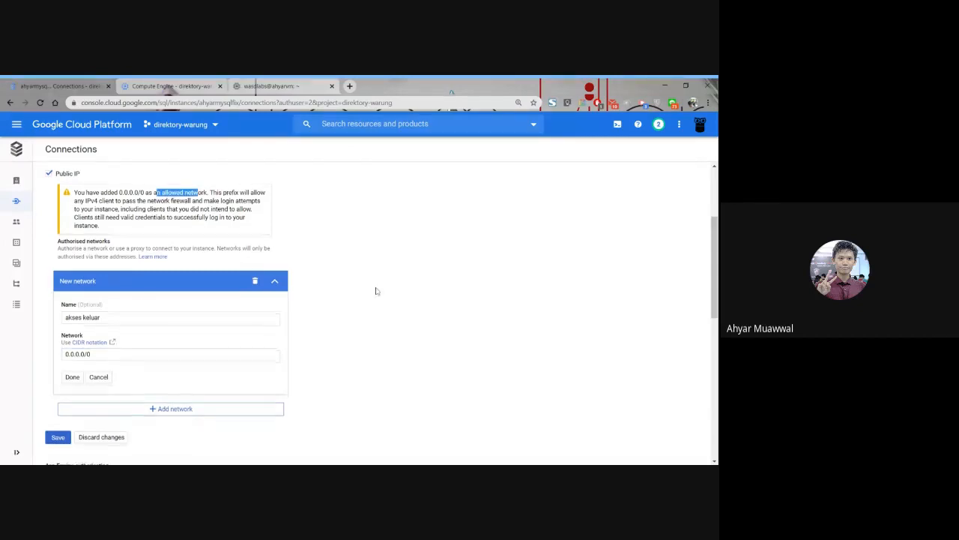
scroll(376, 290, down, 1)
click(72, 333)
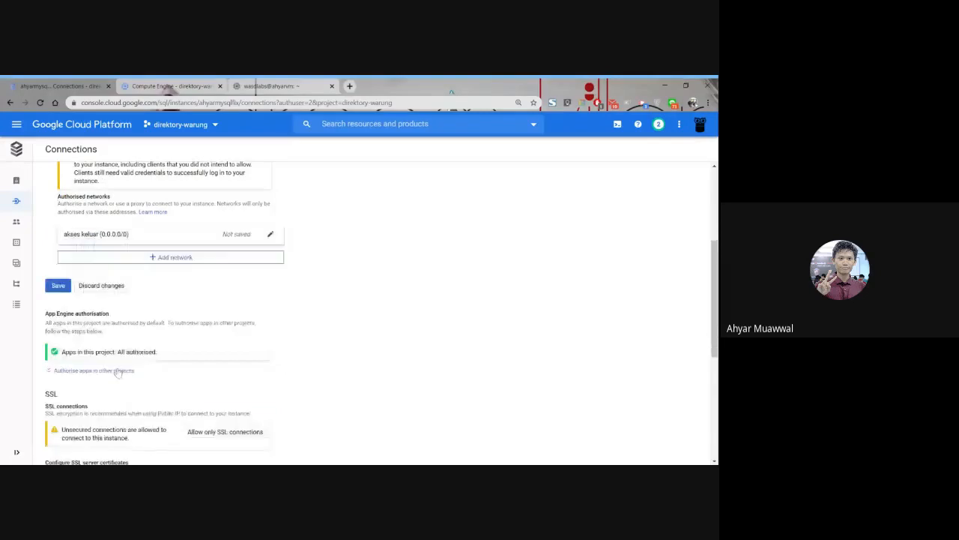
Save the instance's connectivity changes and check back on its update.
scroll(319, 295, up, 1)
scroll(319, 295, up, 2)
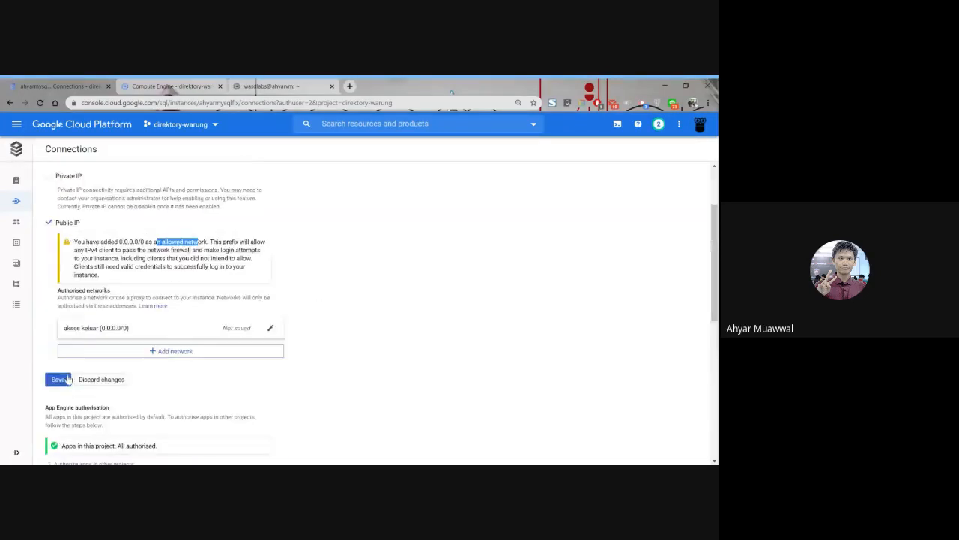
click(60, 381)
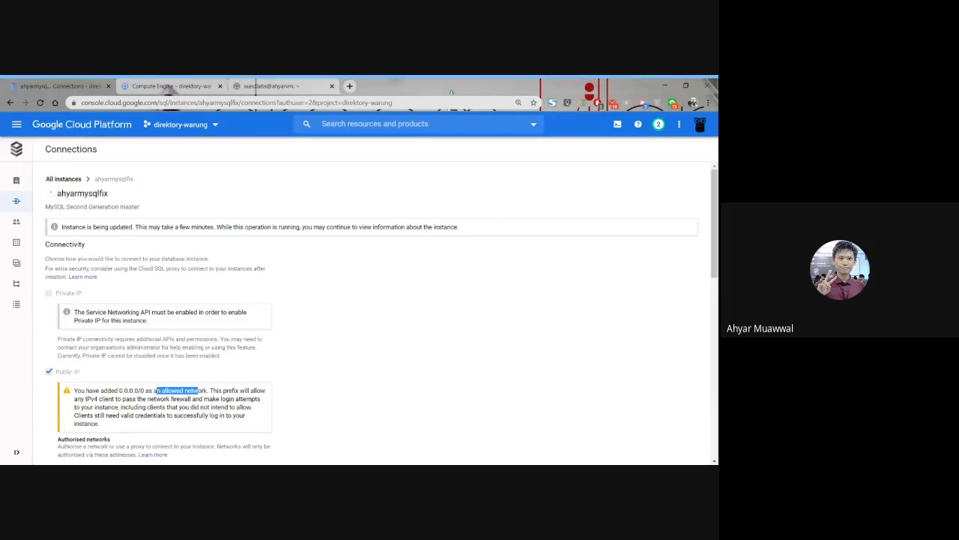
click(257, 85)
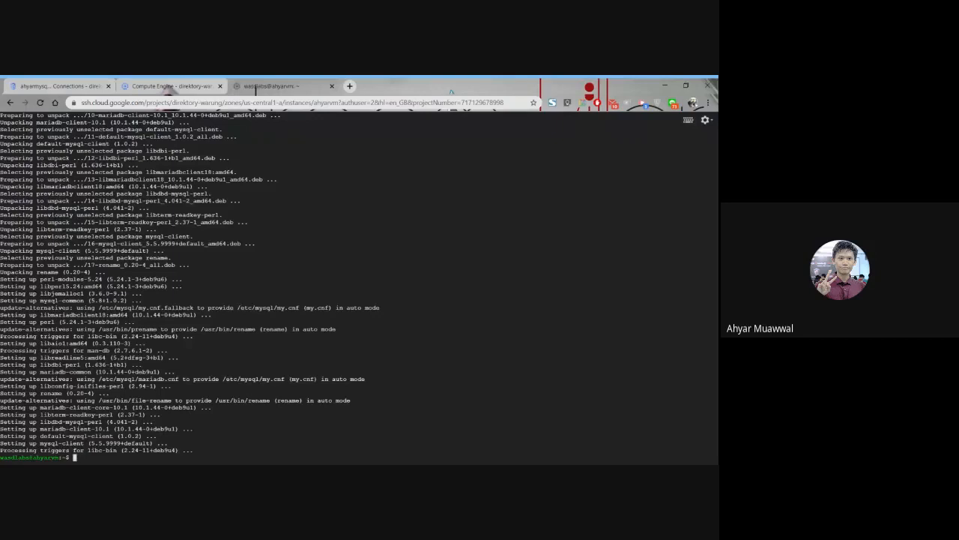
click(103, 86)
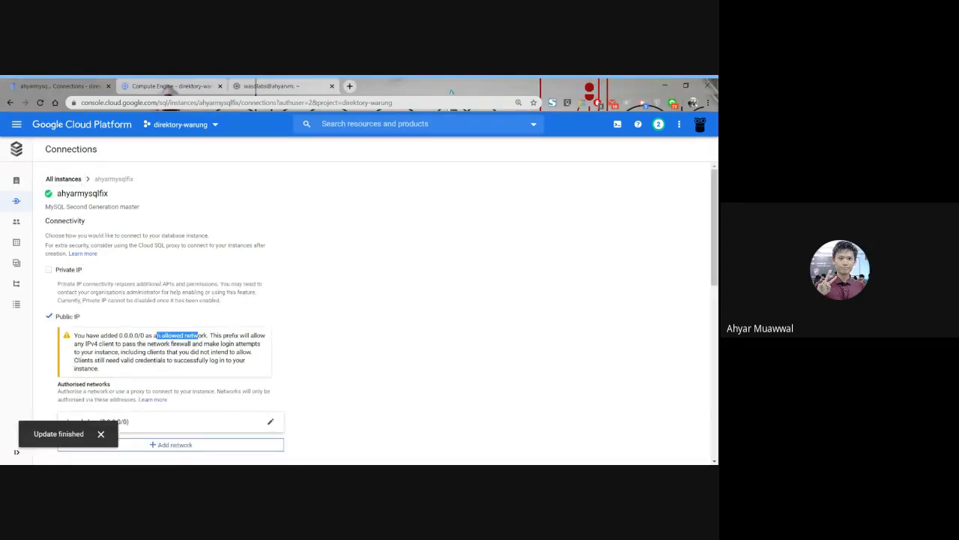
Copy the public IP address of ahyarmysqlfix from the instance overview.
drag(56, 194, 109, 194)
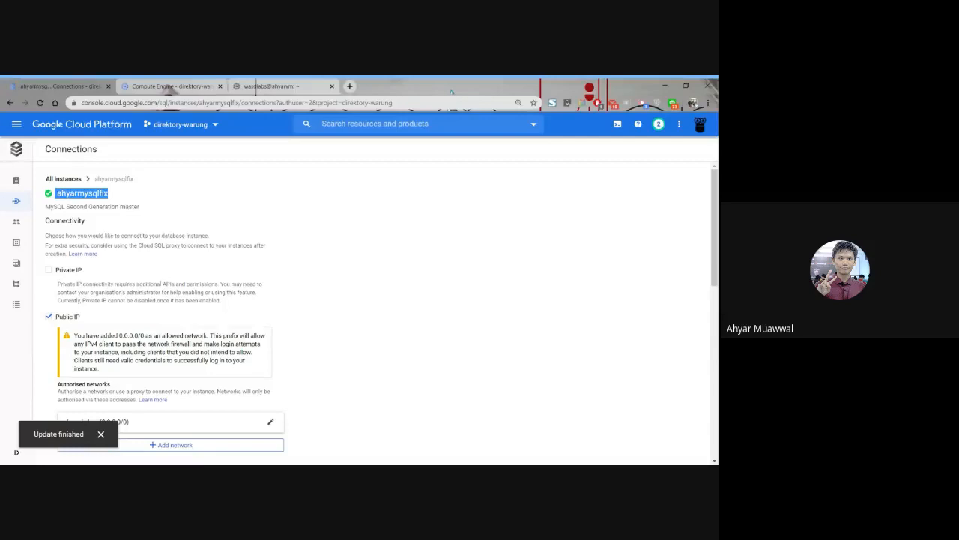
click(45, 195)
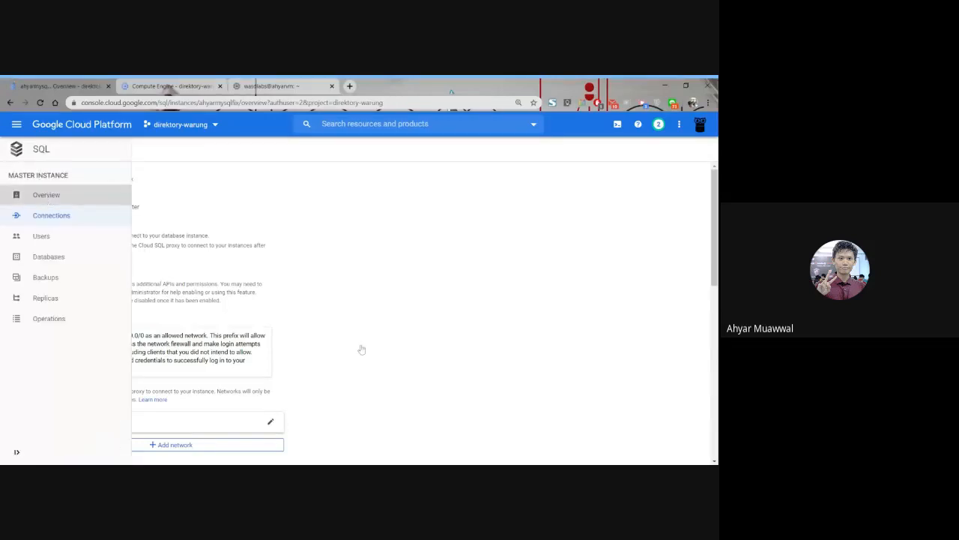
scroll(218, 302, down, 2)
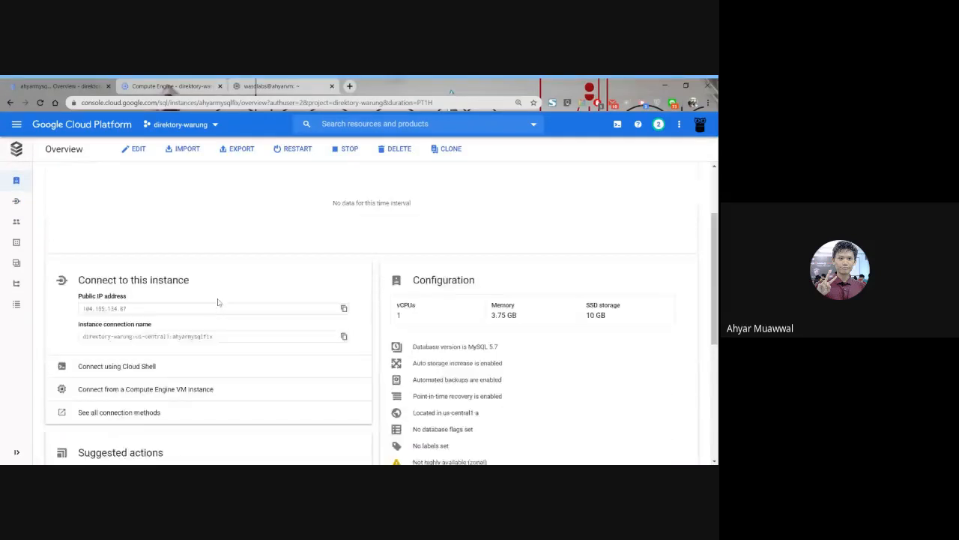
scroll(218, 302, down, 2)
drag(133, 223, 80, 225)
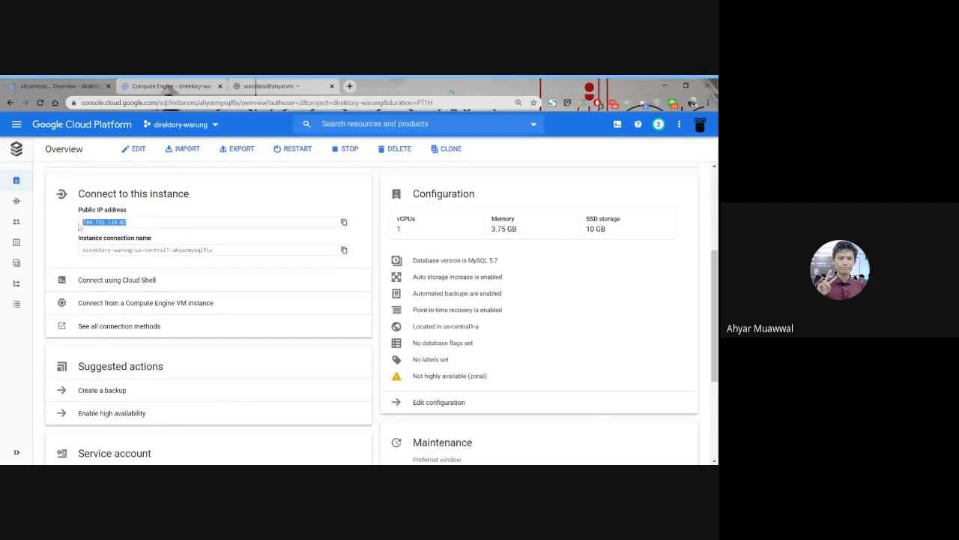
scroll(142, 230, up, 3)
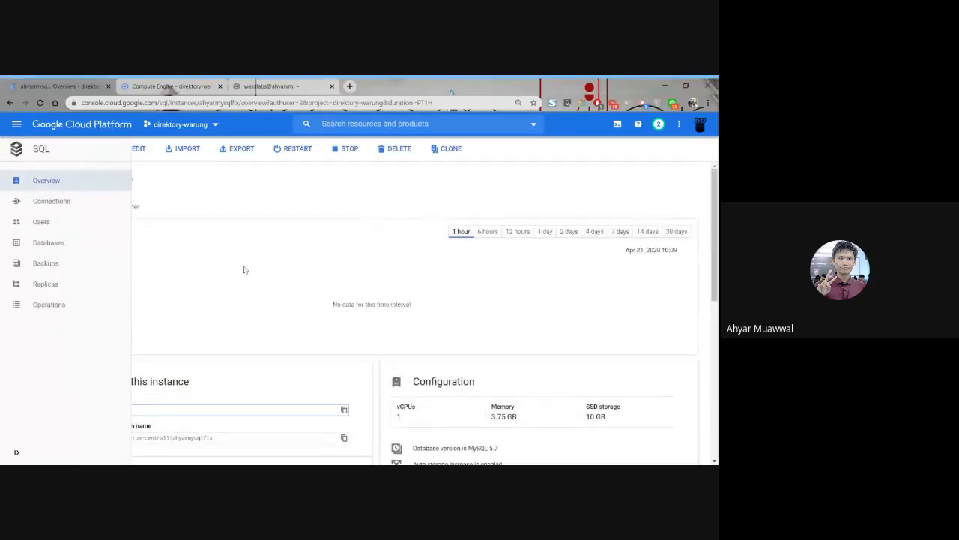
scroll(274, 367, down, 2)
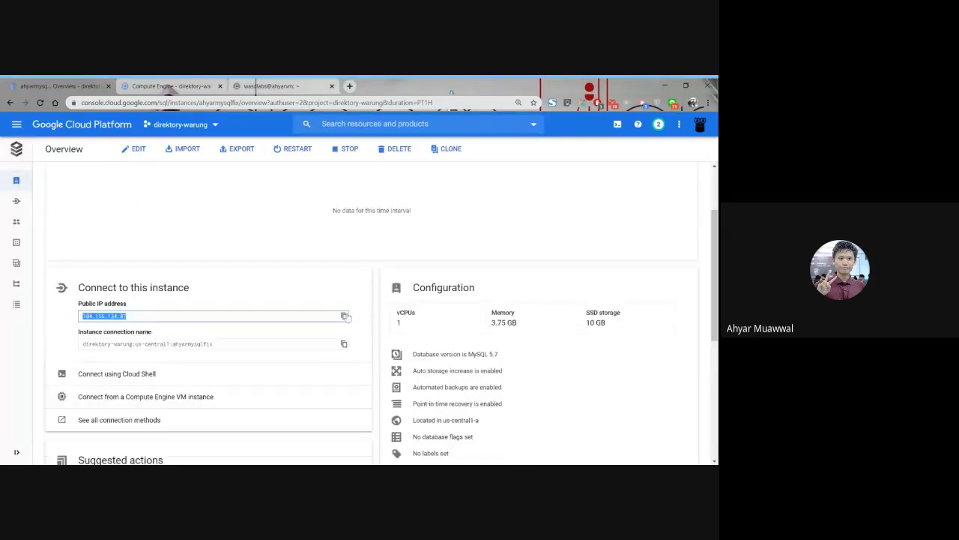
click(344, 315)
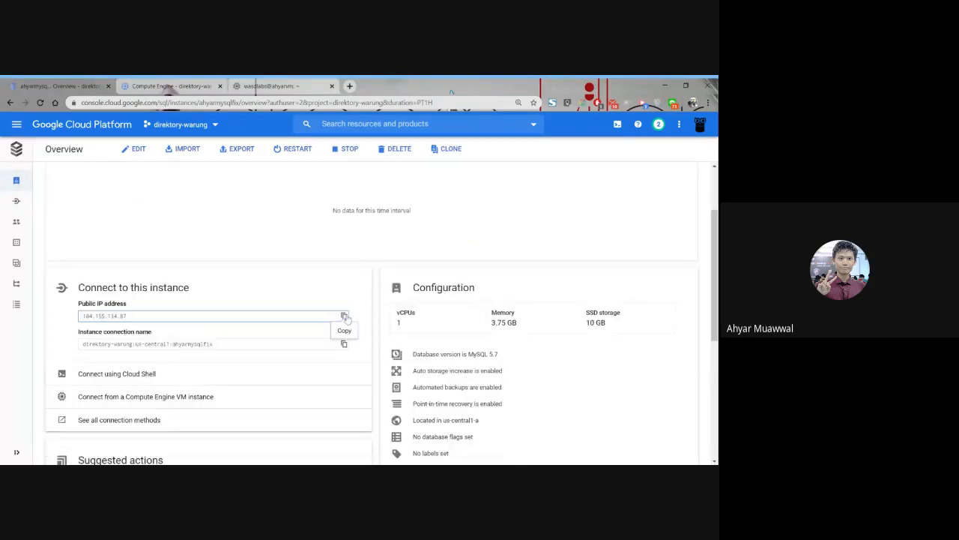
In the VM's SSH session, begin a mysql command with the copied public IP as host: mysql -h 104.155.134.87.
click(289, 84)
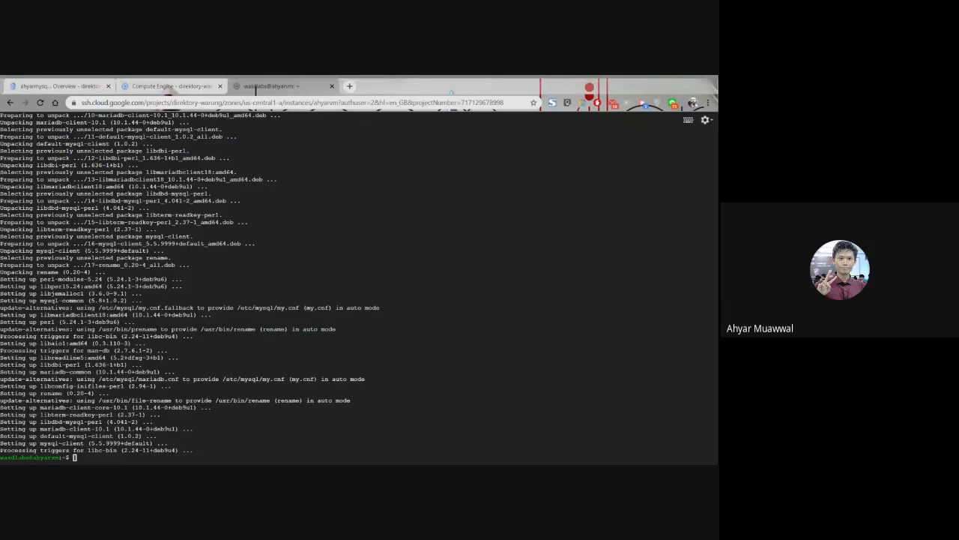
text(my)
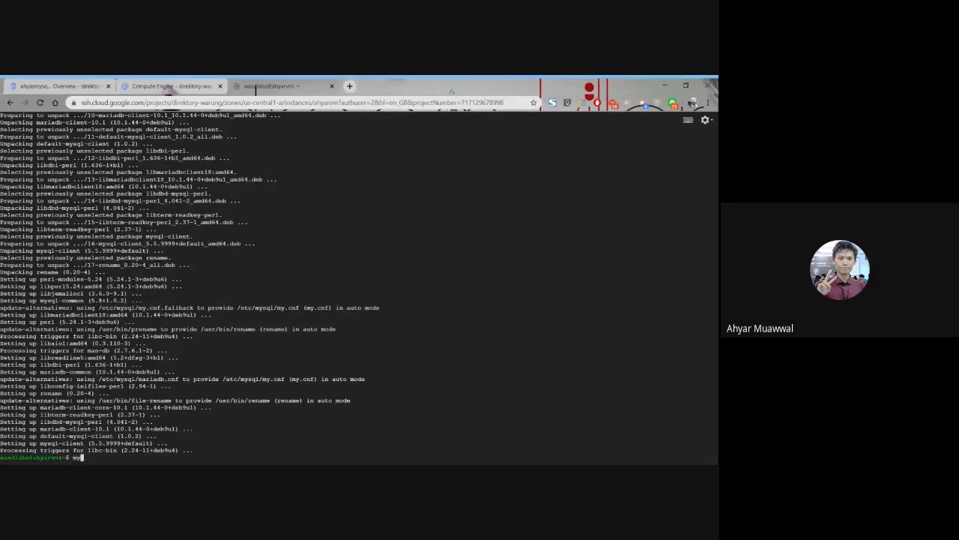
text(sql)
key(alt+Tab)
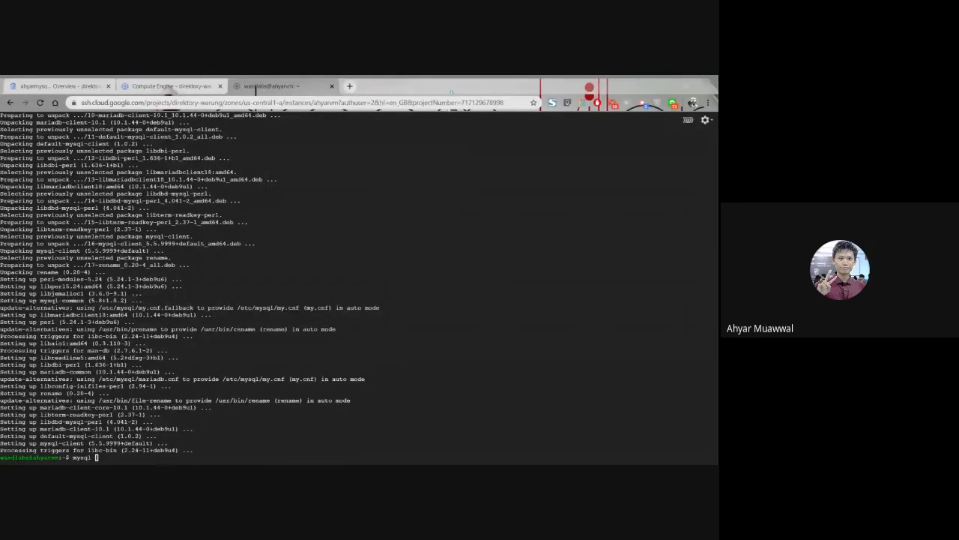
key(alt+Tab)
text(-h)
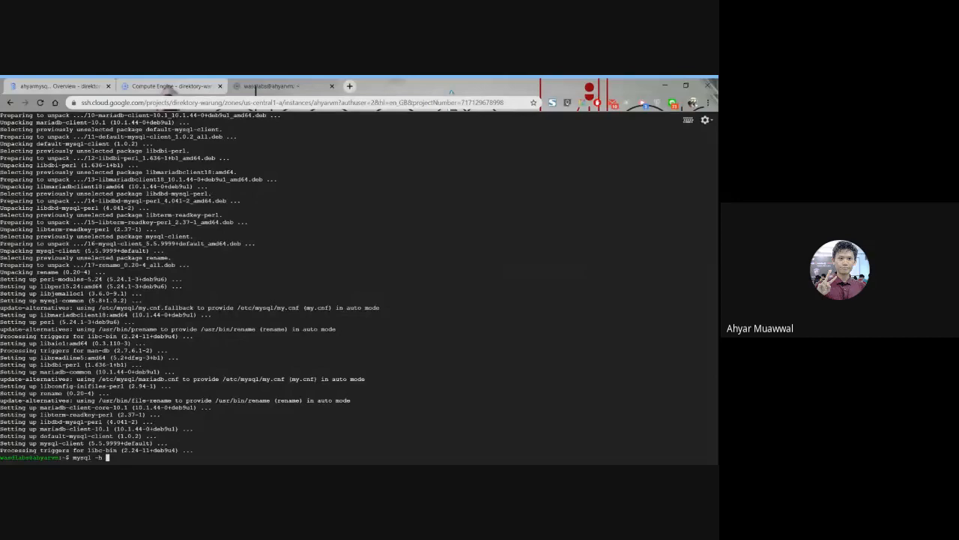
key(alt+Tab)
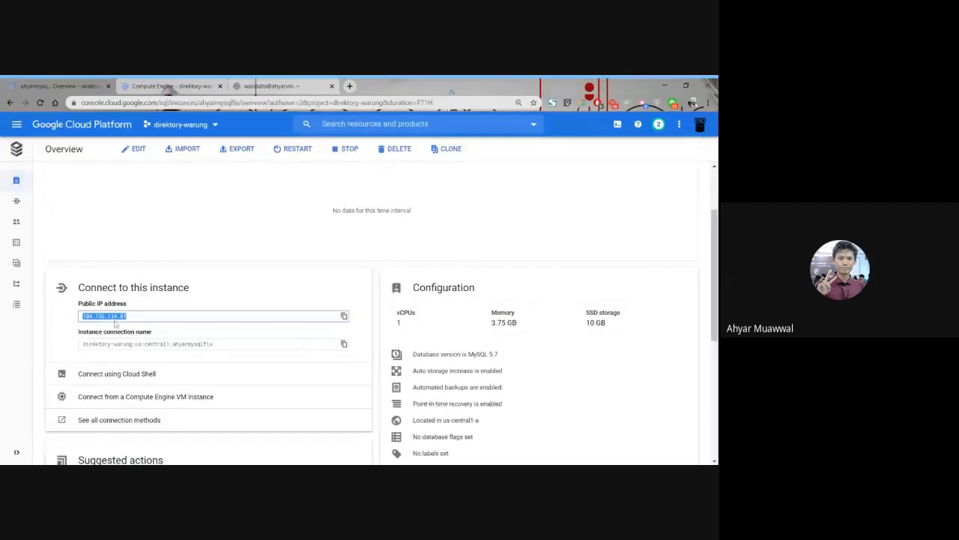
click(314, 88)
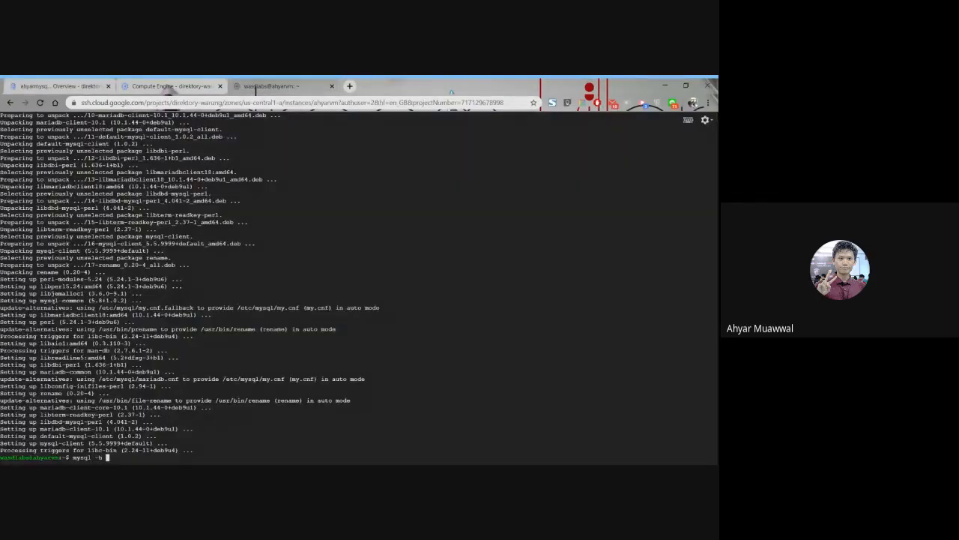
key(ctrl+v)
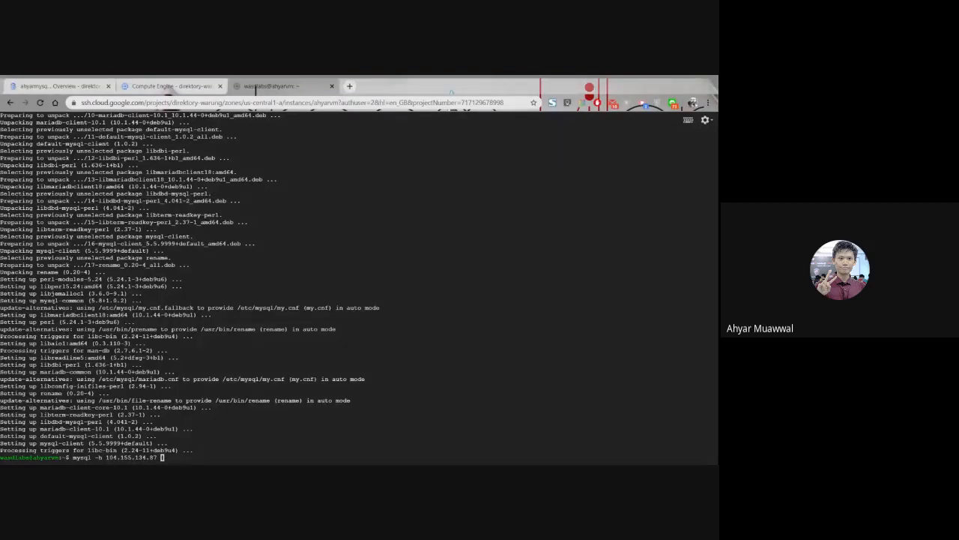
Complete the mysql command with -u root -p and run it.
key(alt+Tab)
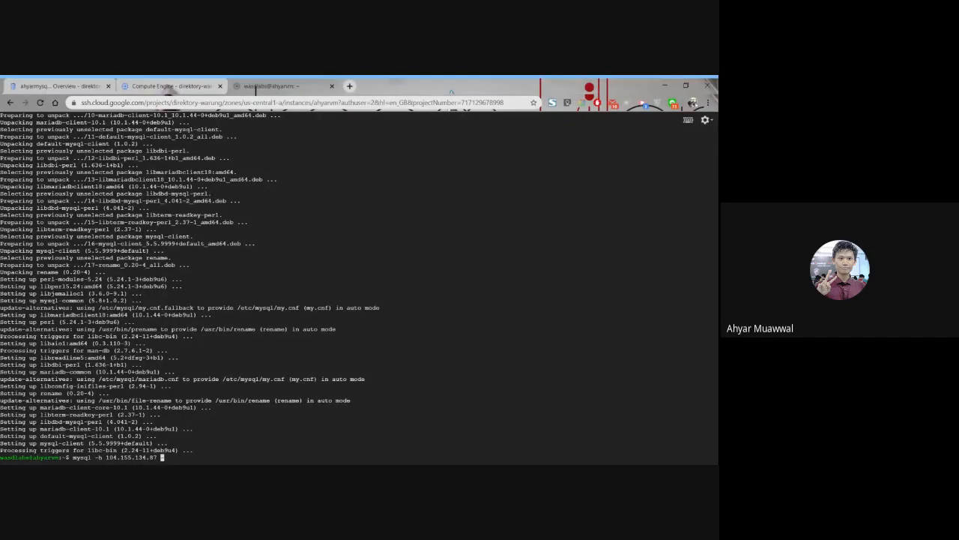
text(-u root)
text(-p)
key(Return)
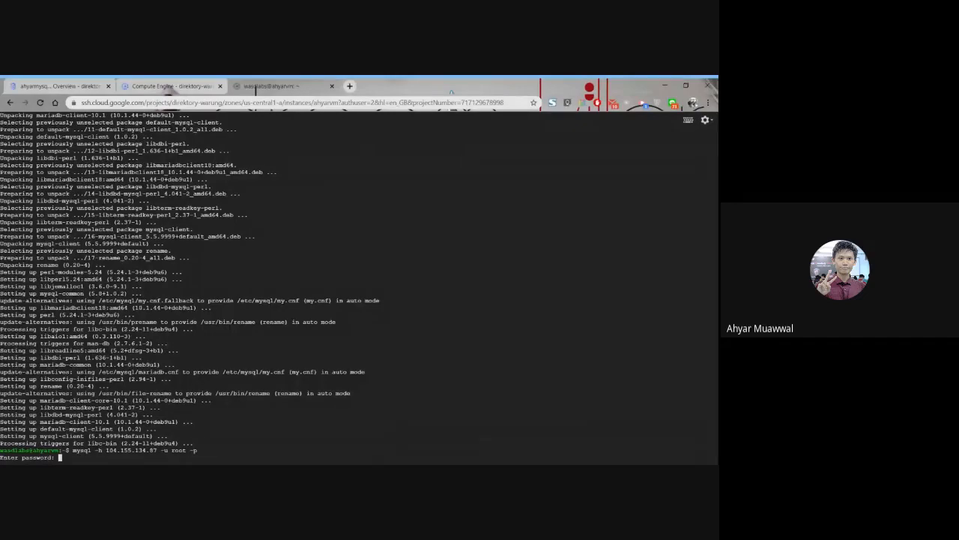
Open the Cloud SQL instances list to check the ahyarmysqlfix instance.
click(60, 86)
mouse_move(29, 180)
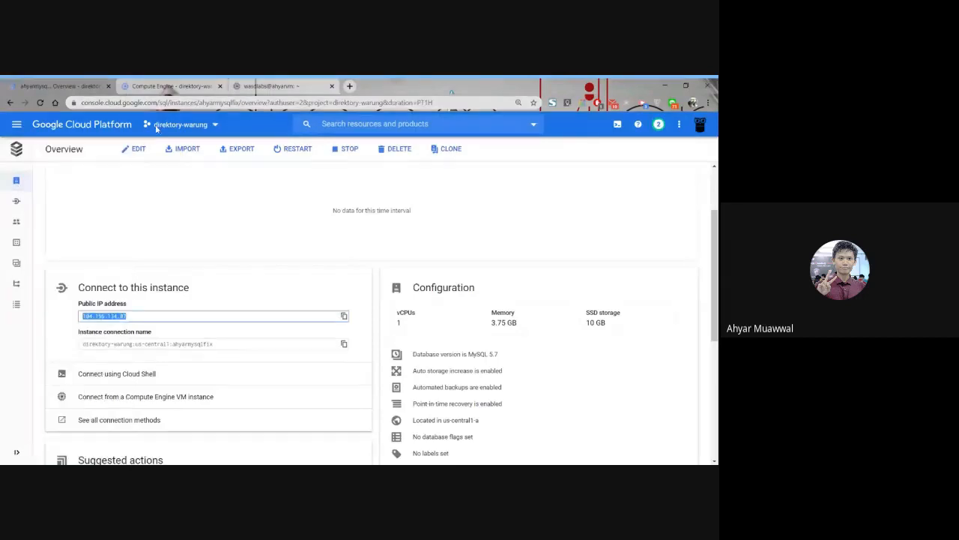
click(43, 151)
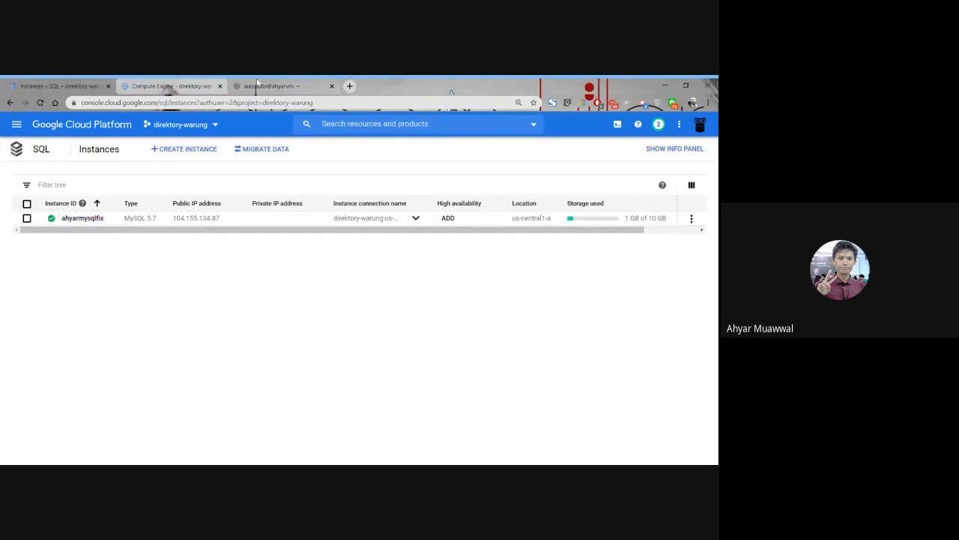
Return to the VM's SSH session and submit the root account's password to log in to MySQL.
click(257, 84)
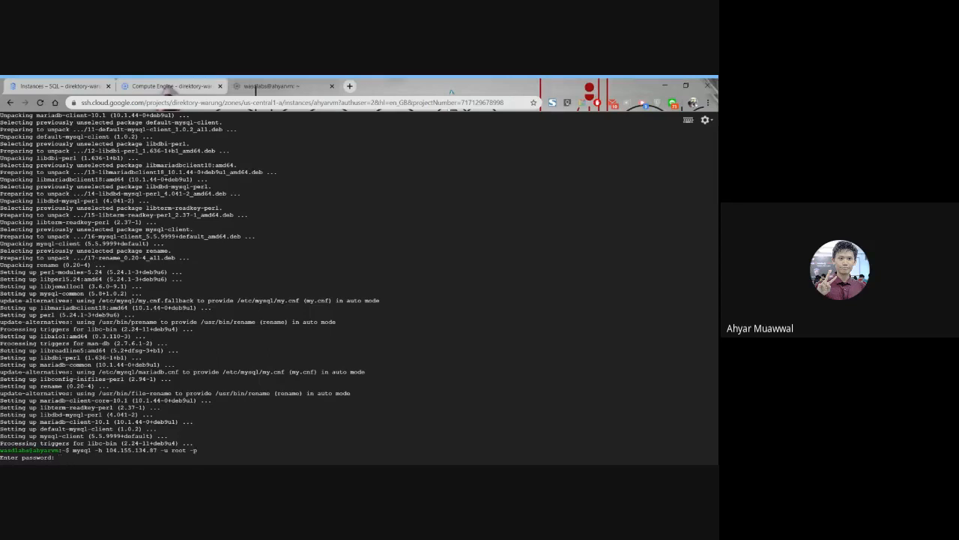
key(Return)
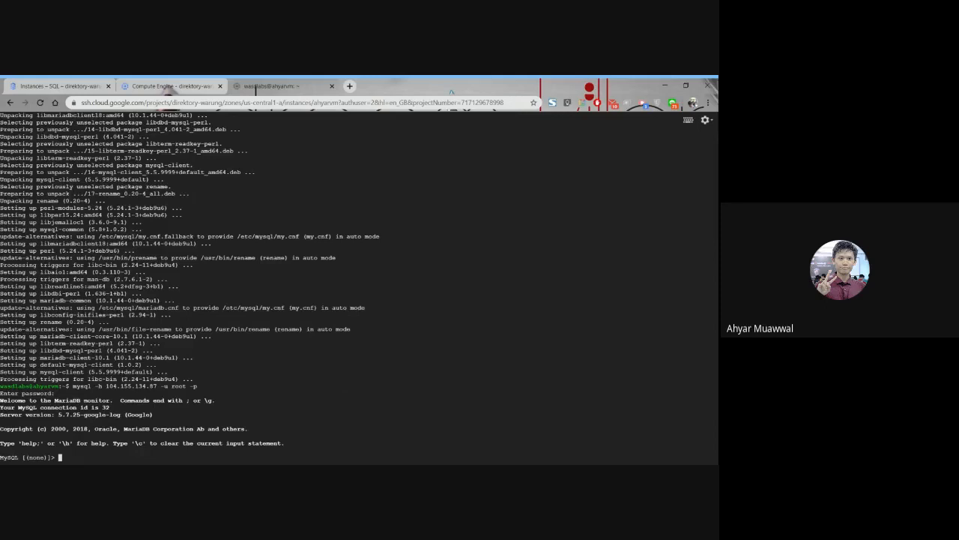
drag(284, 443, 2, 400)
drag(81, 151, 155, 365)
Check the ahyarvm VM and the ahyarmysqlfix SQL instance in their lists, and return to the SSH session.
click(171, 86)
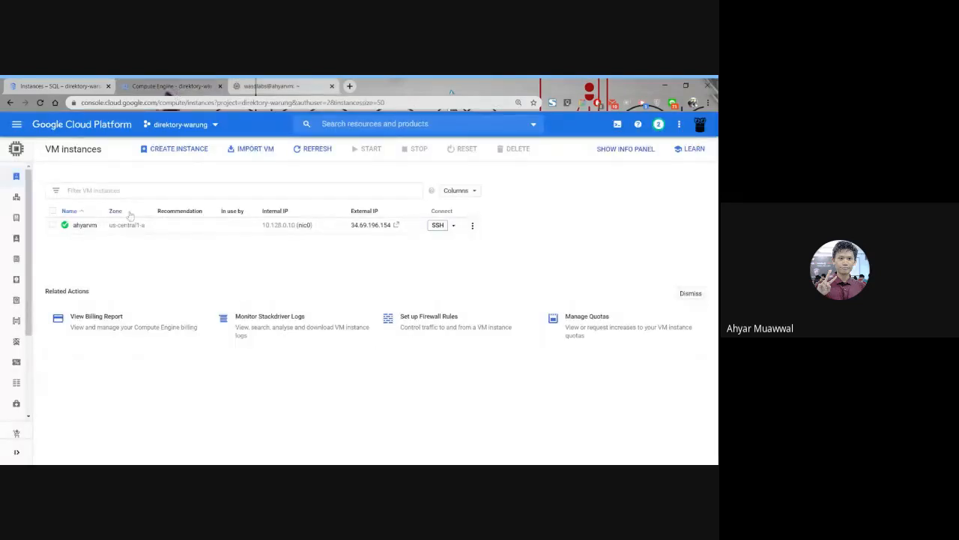
click(301, 84)
click(60, 86)
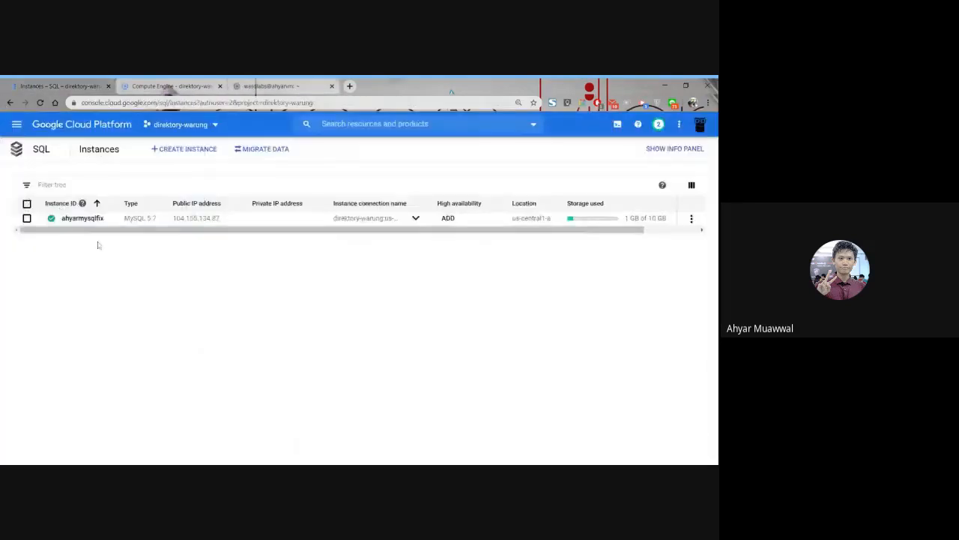
click(254, 87)
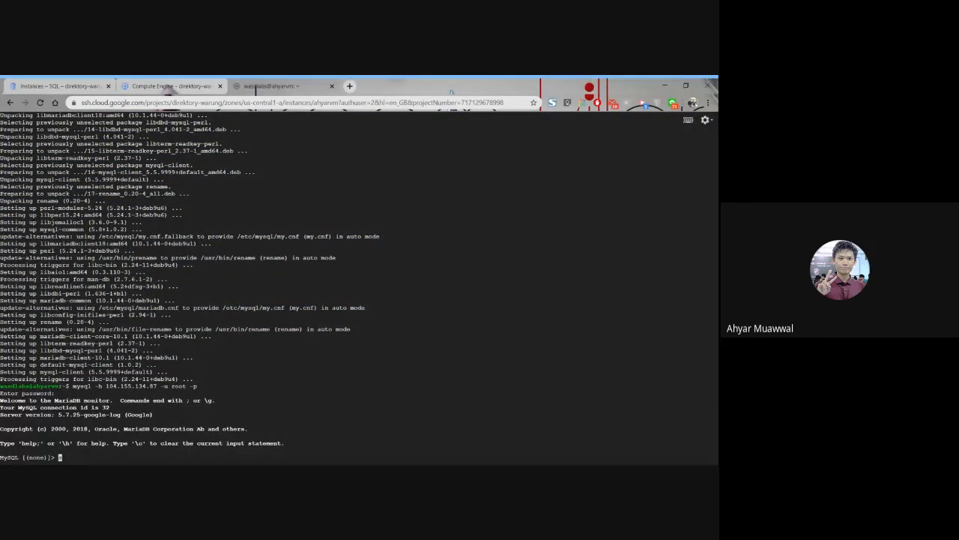
List the databases on the MySQL server with show databases;.
text(show databases;)
key(Return)
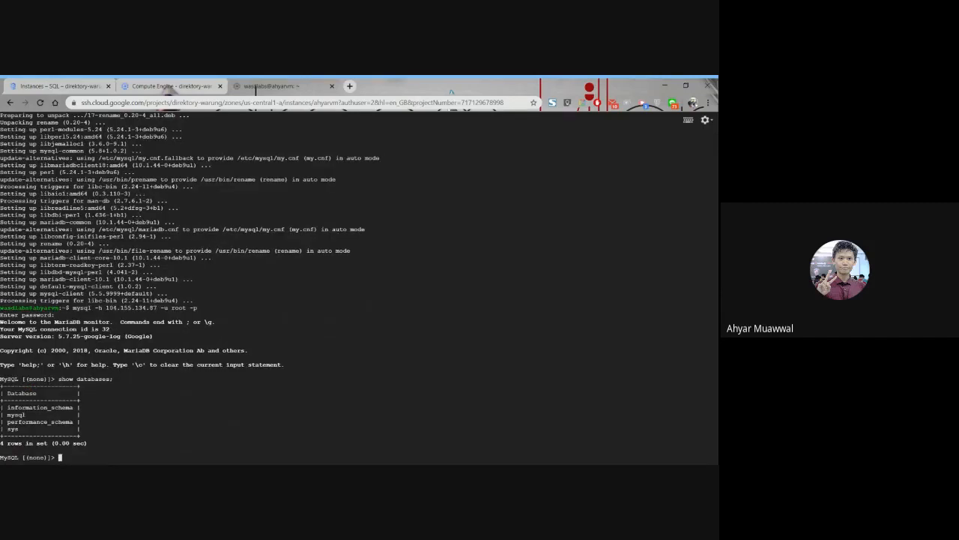
drag(81, 429, 3, 407)
text(create)
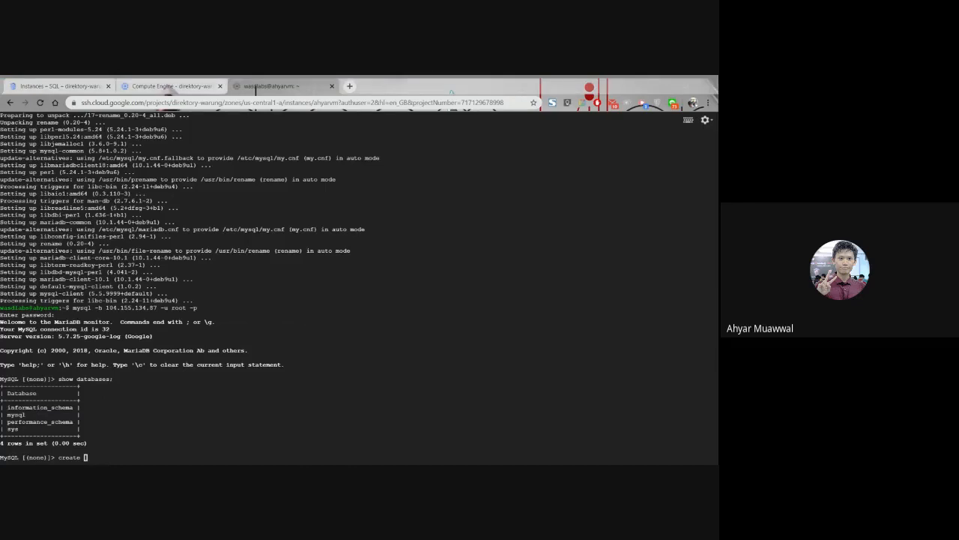
key(alt+Tab)
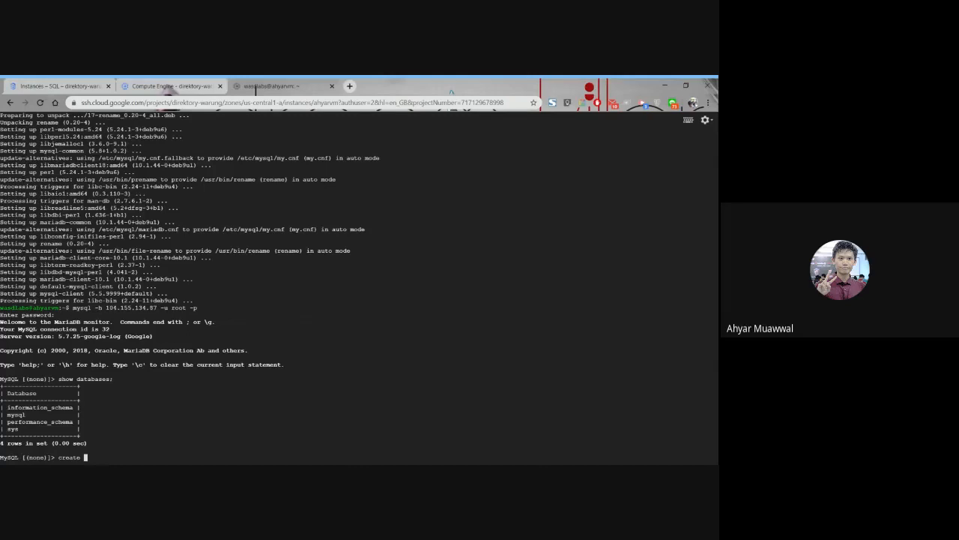
key(BackSpace)
key(BackSpace)
key(BackSpace)
key(BackSpace)
key(BackSpace)
key(BackSpace)
key(BackSpace)
Create a database named bioskop with CREATE DATABASE bioskop;.
text(CREATE DATABASE bioskop;)
key(Return)
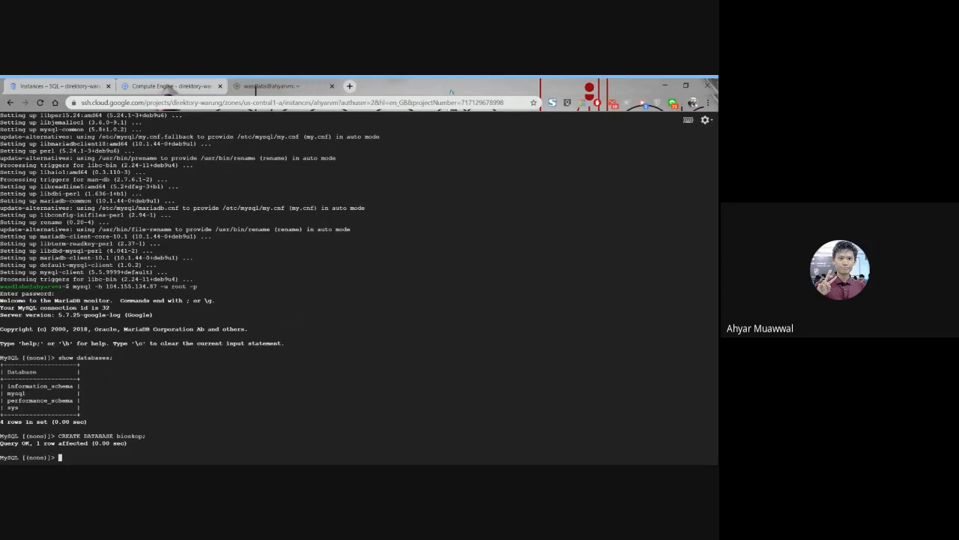
Run show databases; again to check for the new bioskop database.
text(show databases;)
key(Return)
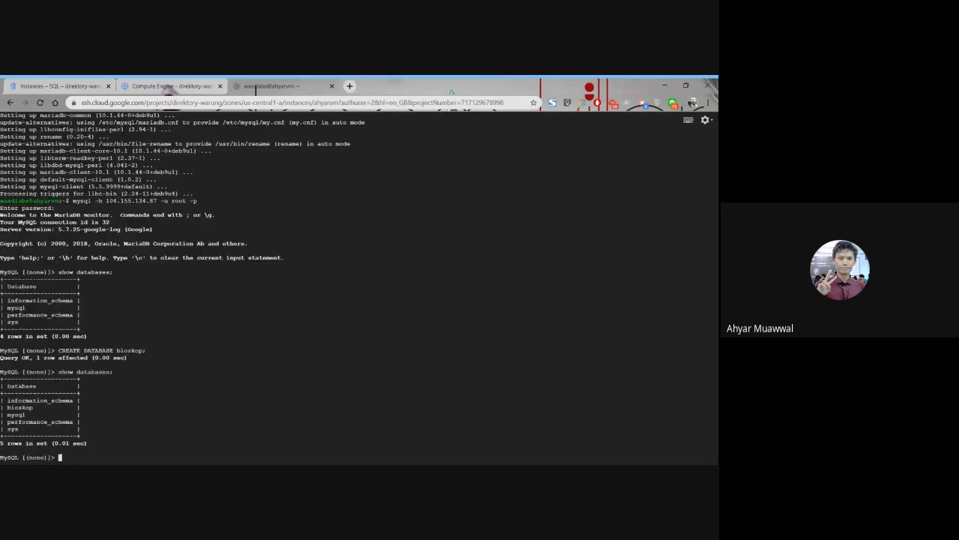
drag(81, 430, 1, 400)
double_click(31, 407)
Make bioskop the active database with USE bioskop.
text(use database)
key(BackSpace)
key(BackSpace)
key(BackSpace)
key(BackSpace)
key(BackSpace)
key(BackSpace)
key(BackSpace)
key(BackSpace)
text(bioskop)
key(Left)
key(Left)
key(Left)
key(Left)
key(Left)
key(Left)
key(Left)
key(Left)
key(BackSpace)
key(BackSpace)
key(BackSpace)
text(USE)
key(Right)
key(Right)
key(End)
scroll(256, 90, up, 1)
scroll(256, 90, down, 1)
key(Return)
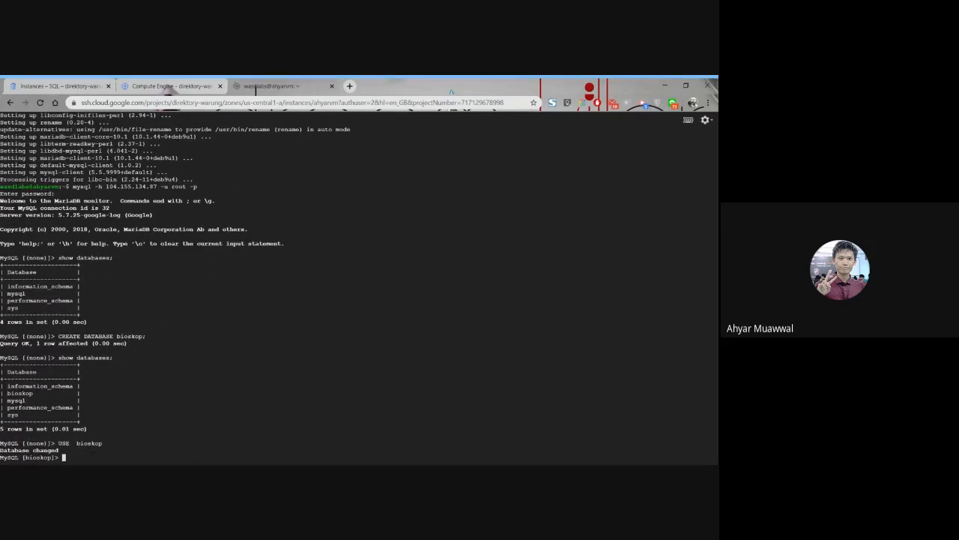
drag(1, 457, 1, 443)
double_click(38, 457)
Begin a CREATE TABLE pelanggan( statement in the bioskop database and continue it on a new line.
key(alt+Tab)
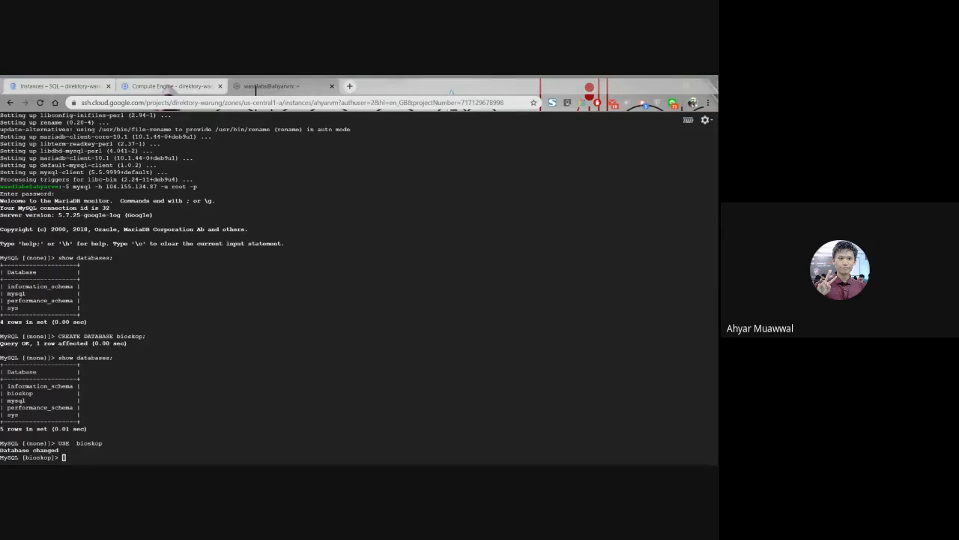
key(alt+Tab)
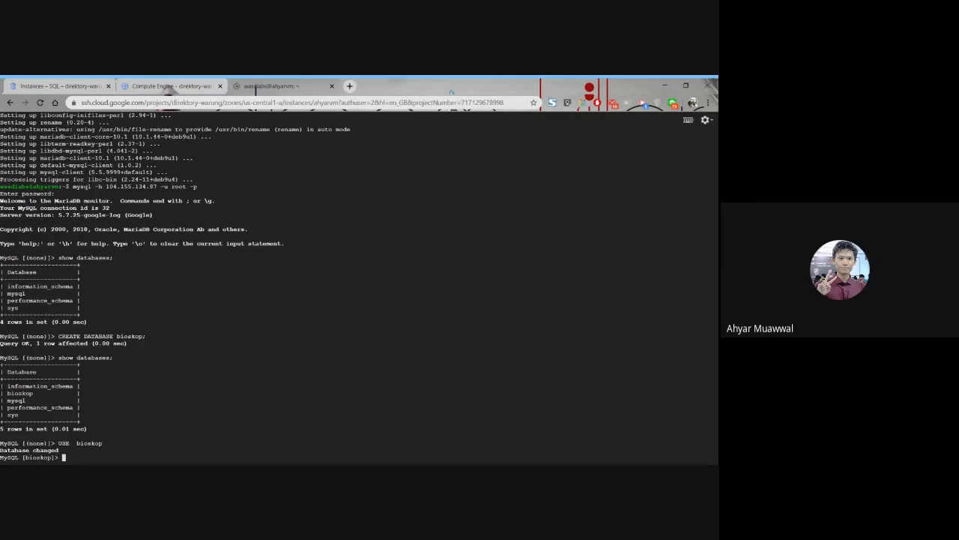
text(CREATE TABLE pelanggan)
key(alt+Tab)
key(alt+Tab)
text(()
key(Return)
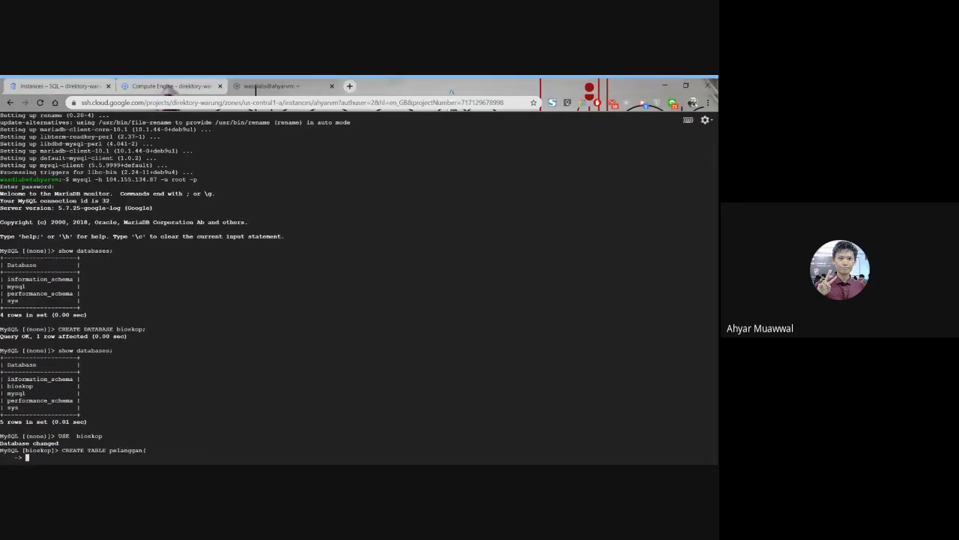
Paste the columns id_pelanggan varchar(5) NOT NULL, nama_pelanggan varchar(30) NOT NULL, alamat text, telepon varchar(15), email varchar(30) and PRIMARY KEY (id_pelanggan) into the statement.
key(alt+Tab)
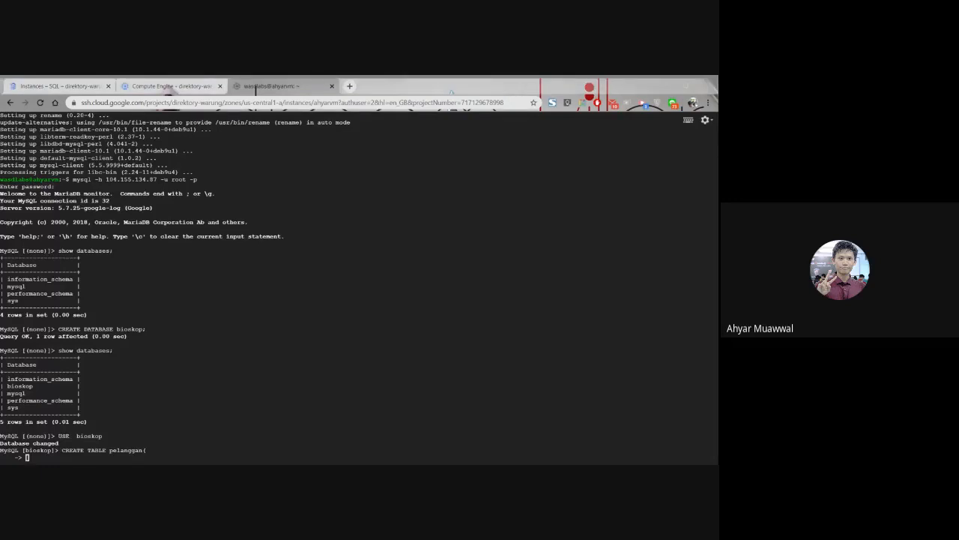
key(alt+Tab)
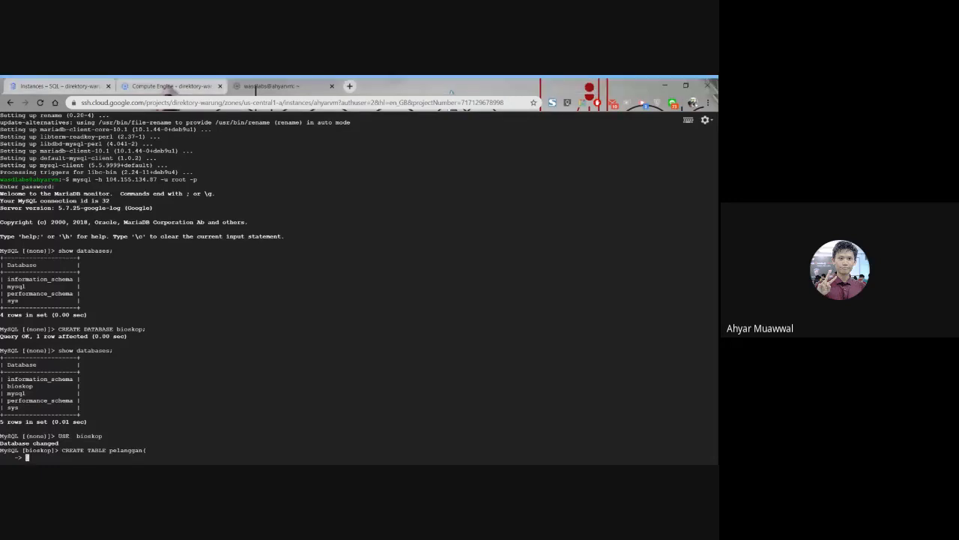
key(ctrl+v)
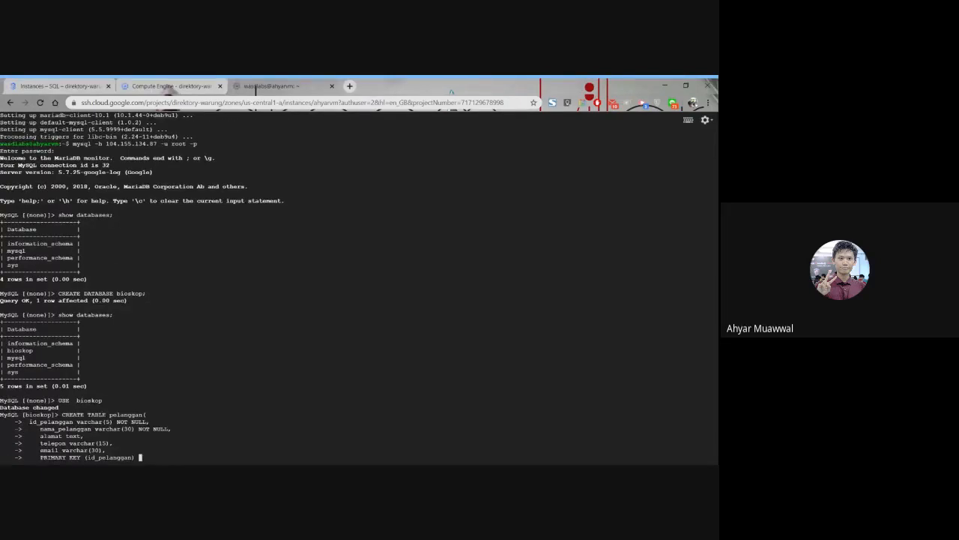
key(alt+Tab)
key(alt+Tab)
key(alt+Tab)
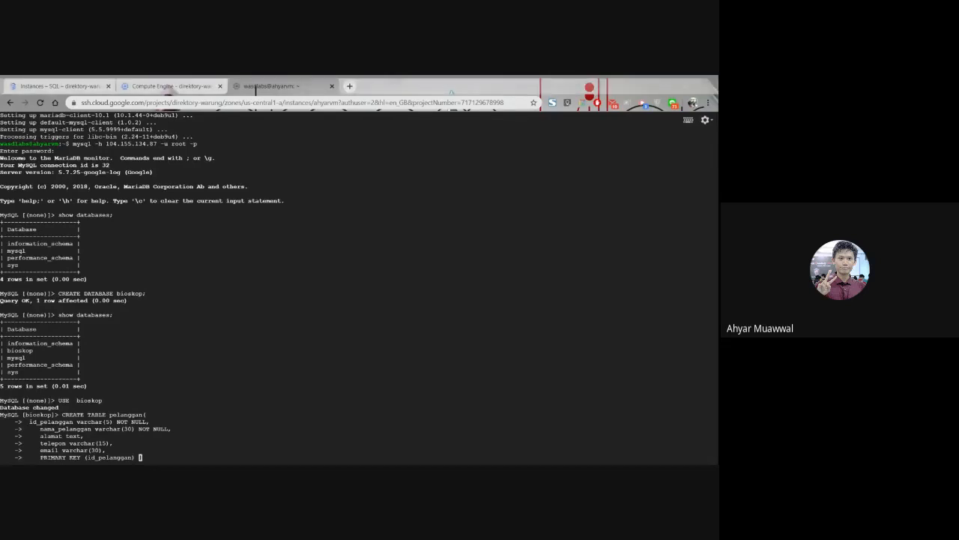
key(alt+Tab)
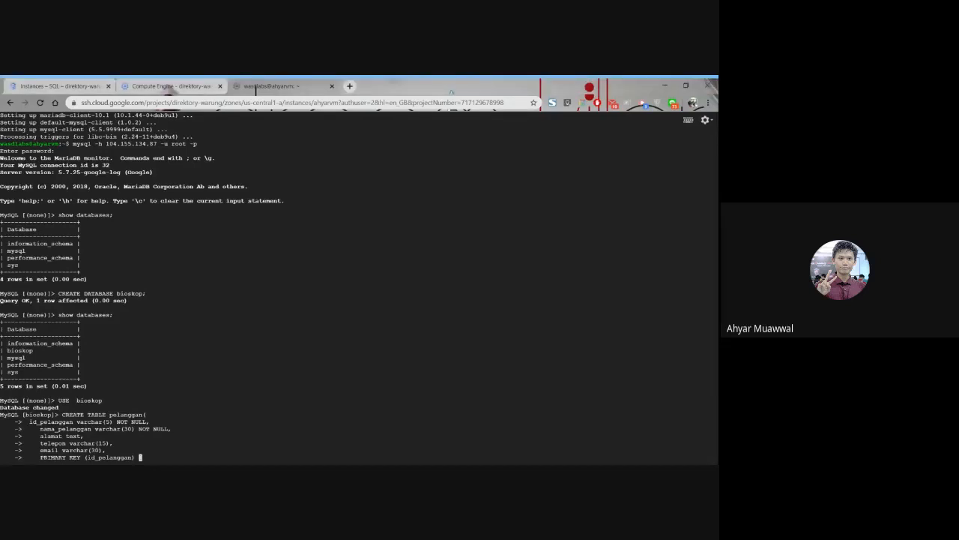
Close the pelanggan table definition with ); and run the statement.
drag(146, 414, 139, 415)
text();)
key(Return)
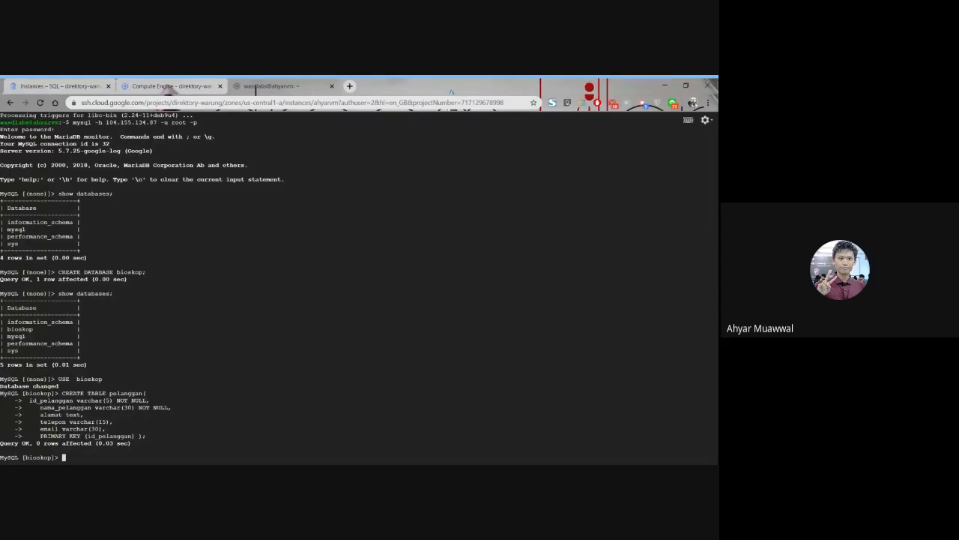
List the tables in the bioskop database with SHOW TABLES;.
key(alt+Tab)
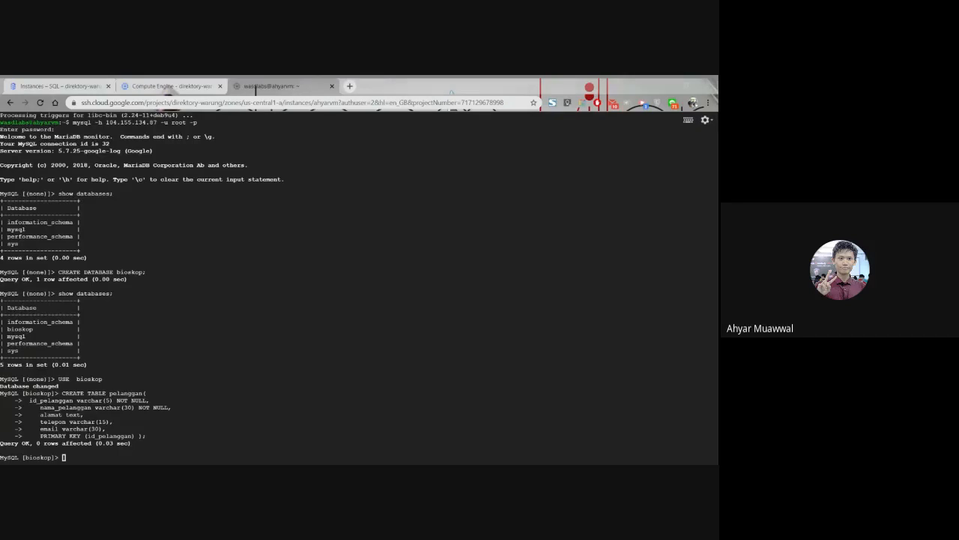
click(255, 89)
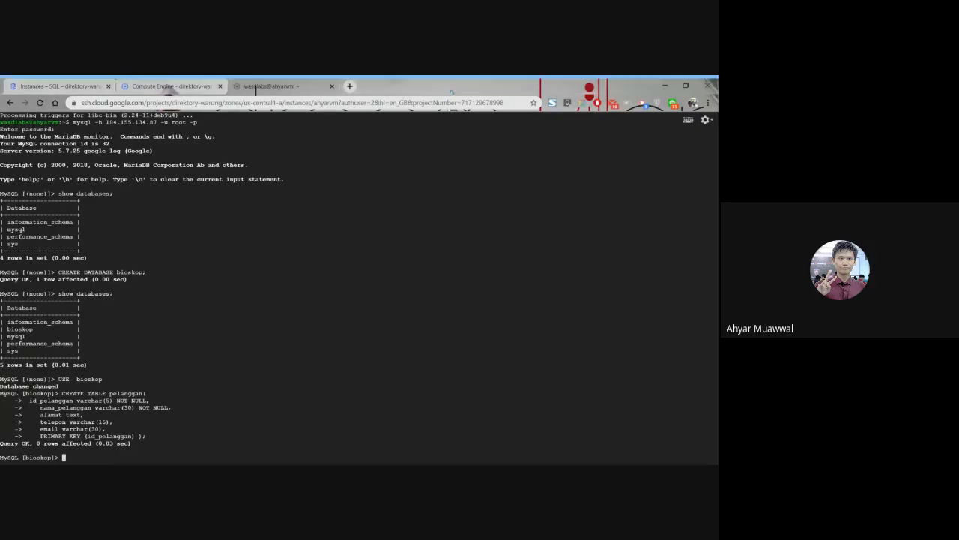
text(sh)
key(BackSpace)
text(SHOW)
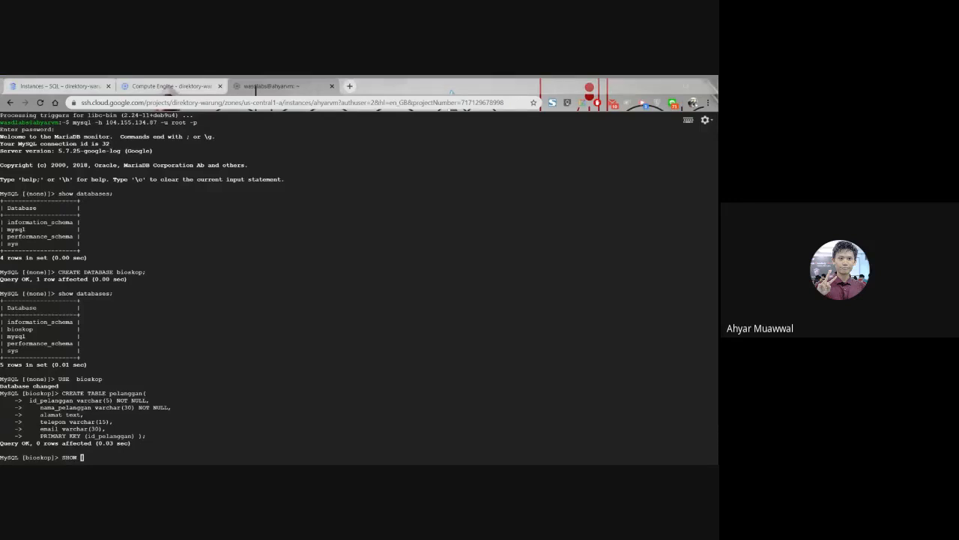
click(255, 89)
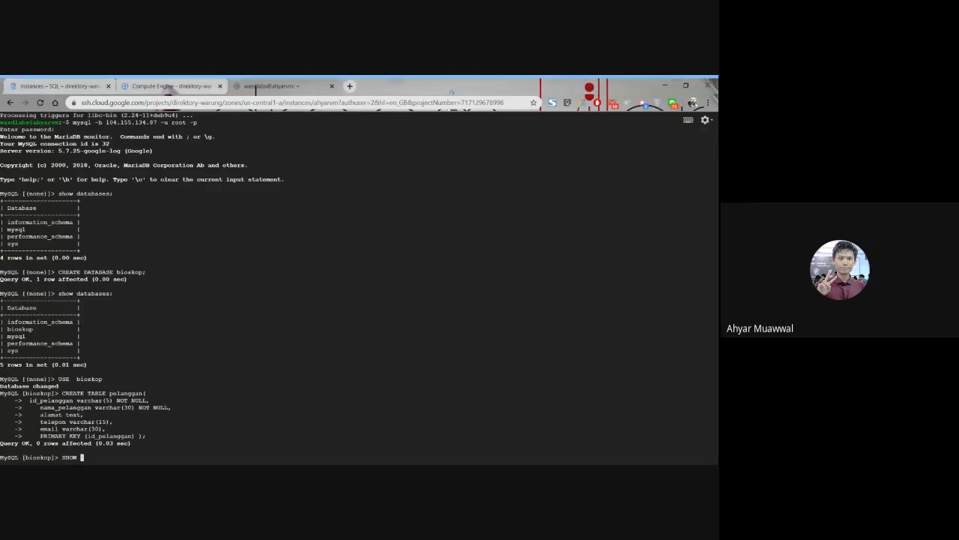
text(TABLES;)
key(Return)
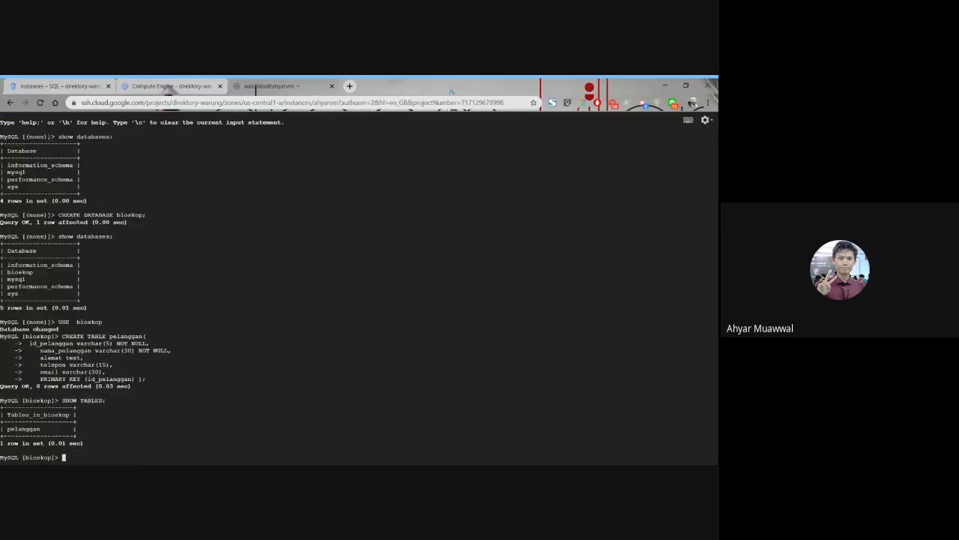
drag(71, 414, 7, 428)
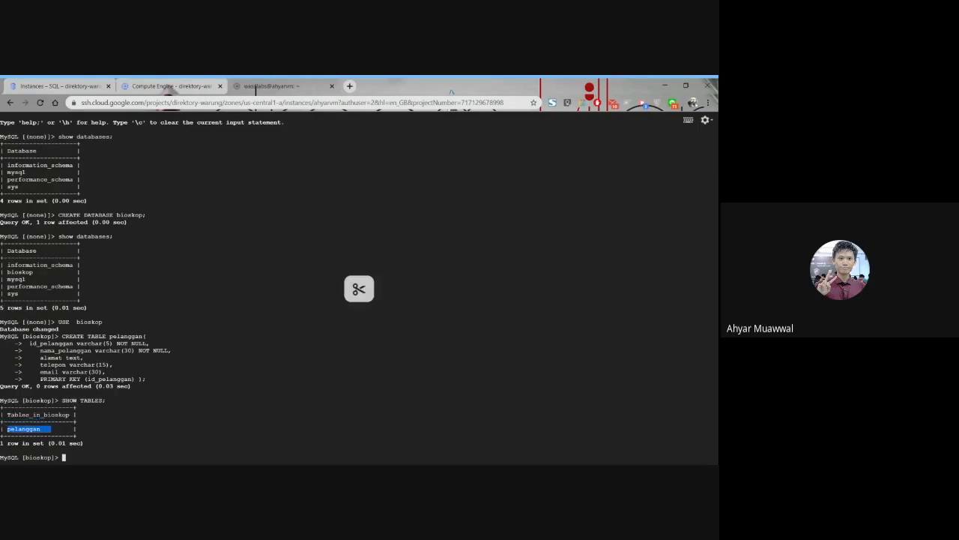
Run DESC pelanggan; and examine the table's structure against its CREATE TABLE statement.
text(DESC)
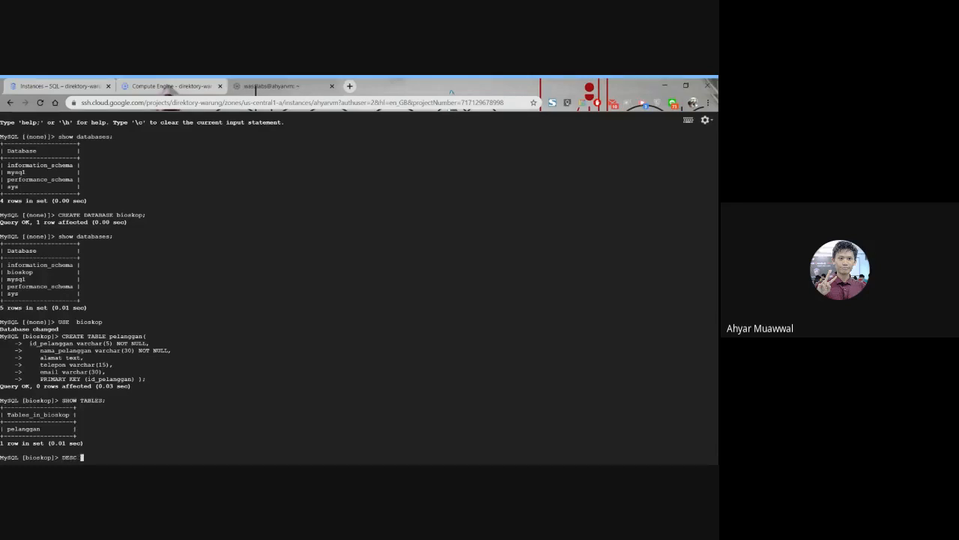
key(alt+Tab)
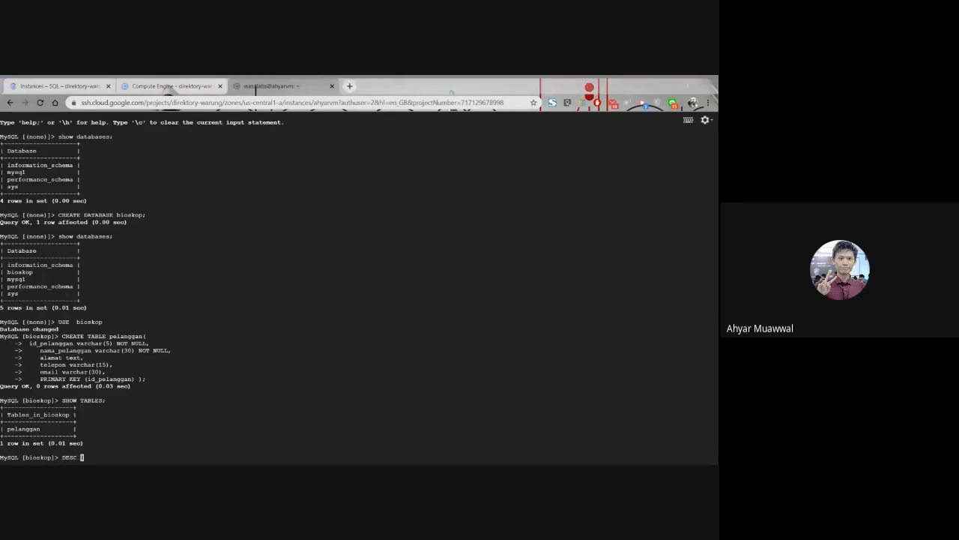
key(alt+Tab)
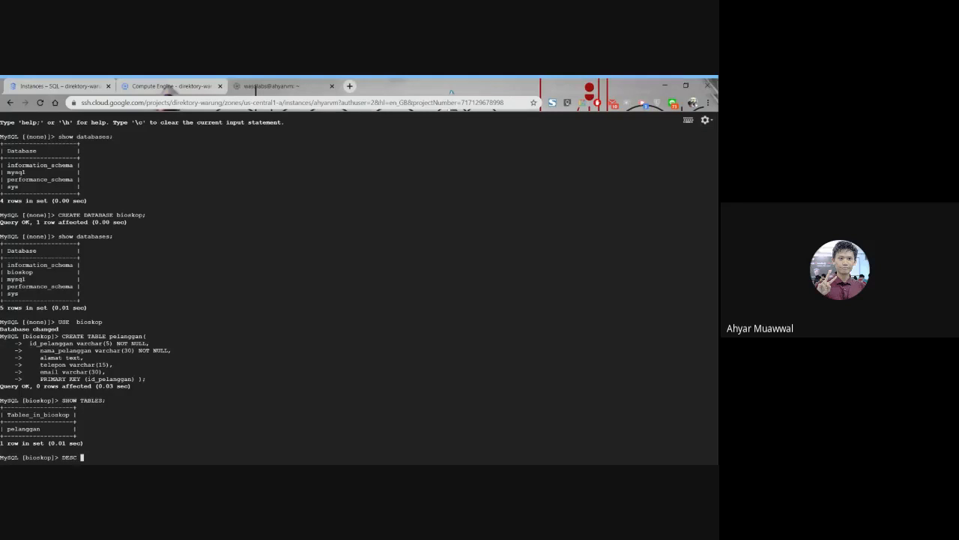
text(pelanggan;)
key(Return)
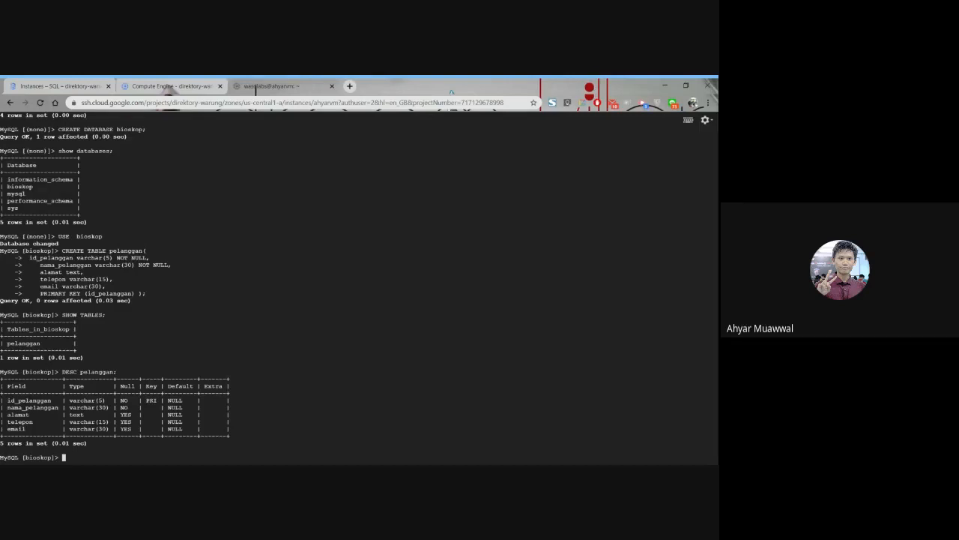
drag(117, 372, 8, 407)
click(8, 407)
drag(7, 250, 132, 300)
Leave the MySQL client with exit and return to the VM's shell.
text(exit)
key(Return)
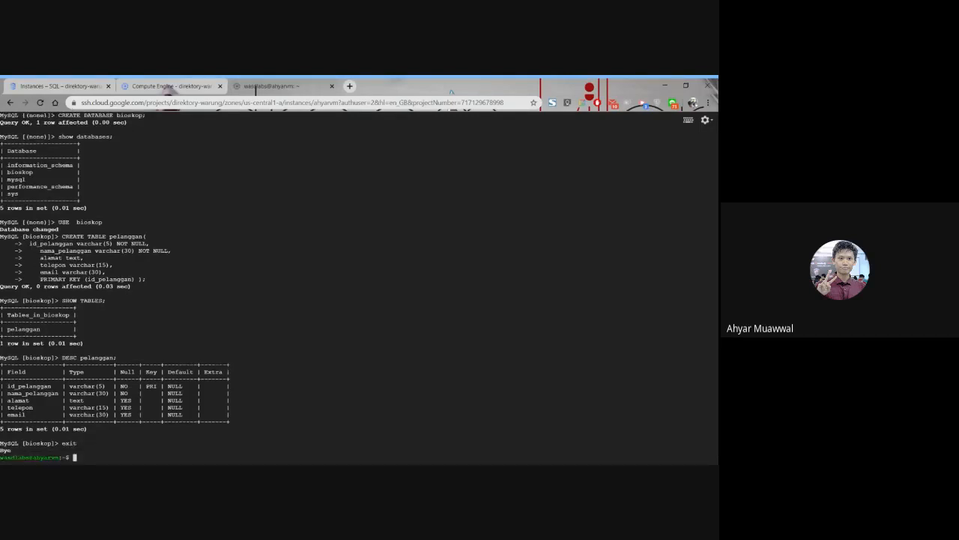
Look over the VM instances and Cloud SQL instances lists once more, ending on the SSH session.
click(169, 85)
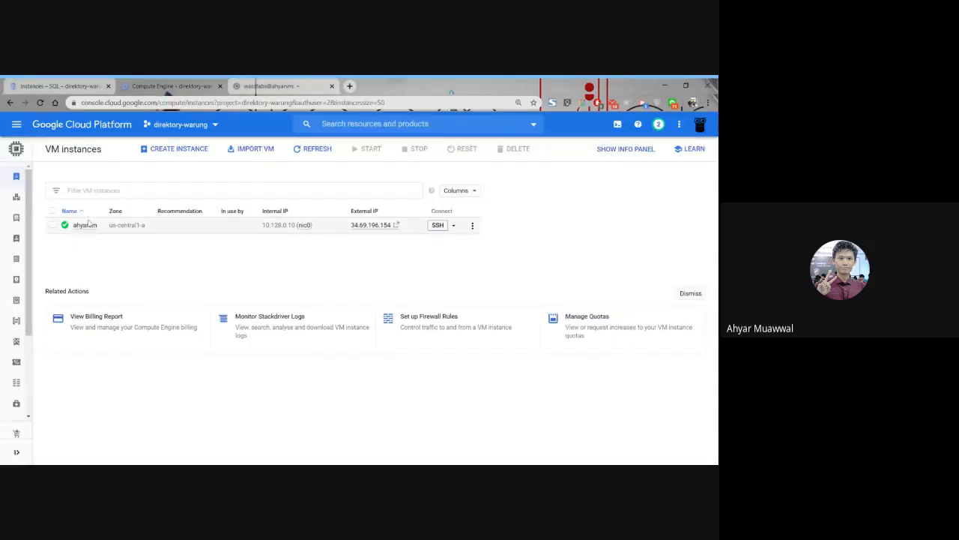
click(36, 84)
click(181, 84)
click(315, 80)
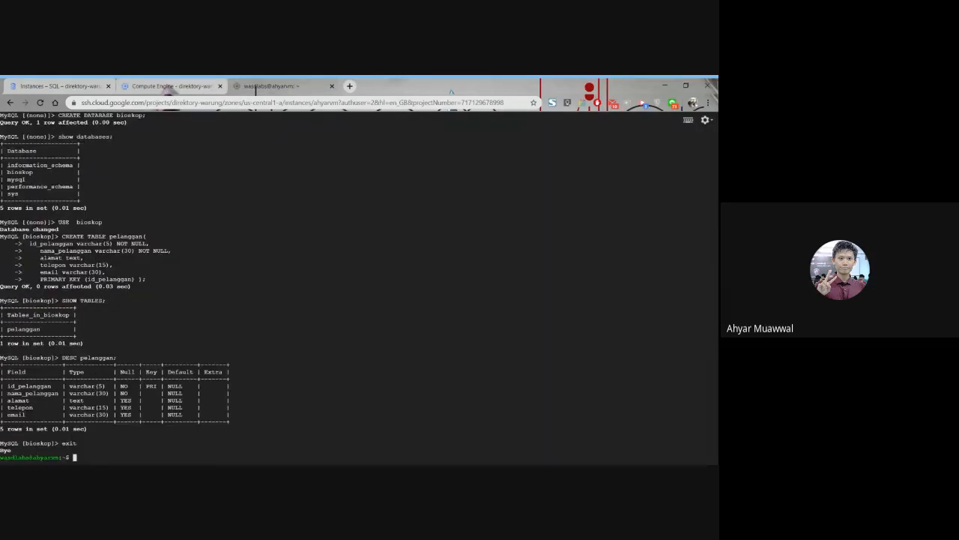
drag(78, 443, 4, 322)
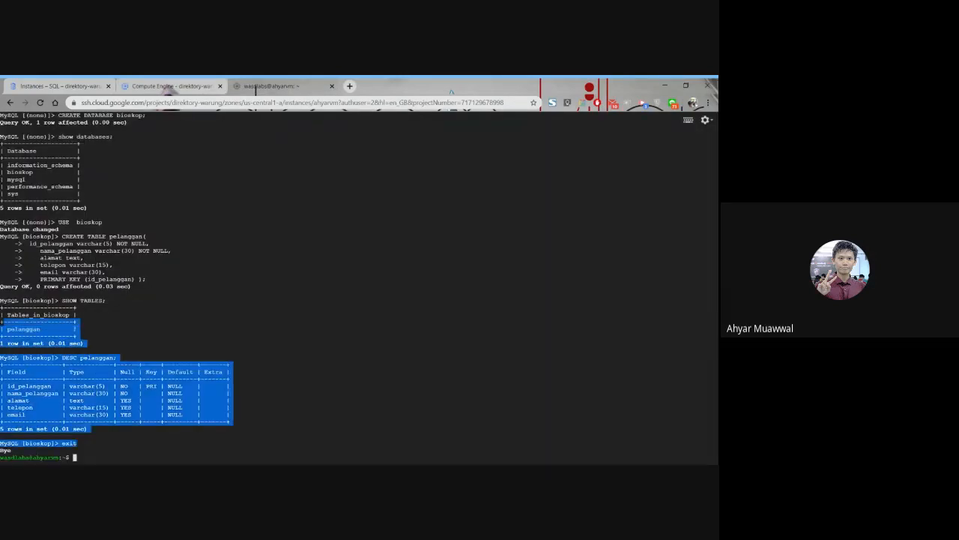
click(359, 288)
scroll(359, 288, up, 3)
scroll(359, 289, down, 3)
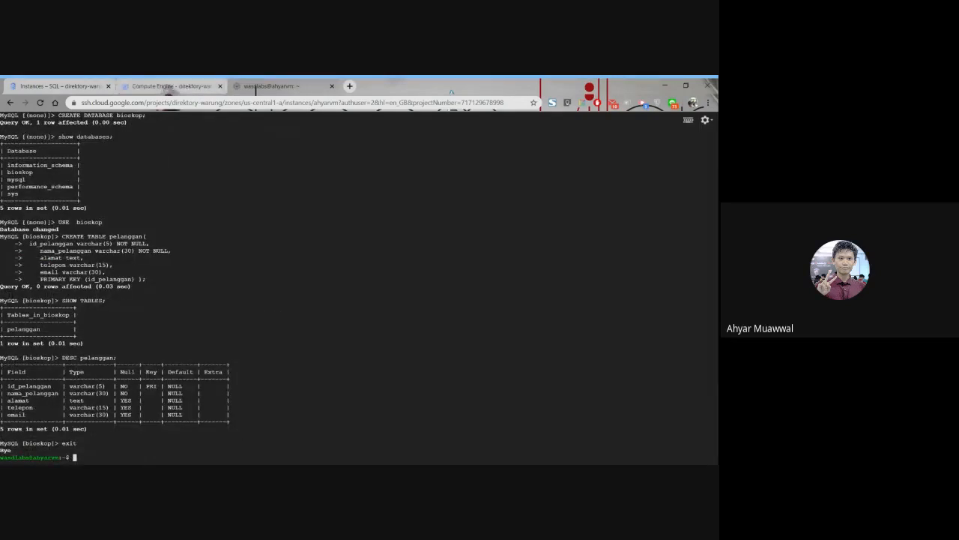
Delete the ahyarvm VM instance from the Compute Engine VM instances list and confirm the deletion.
click(150, 81)
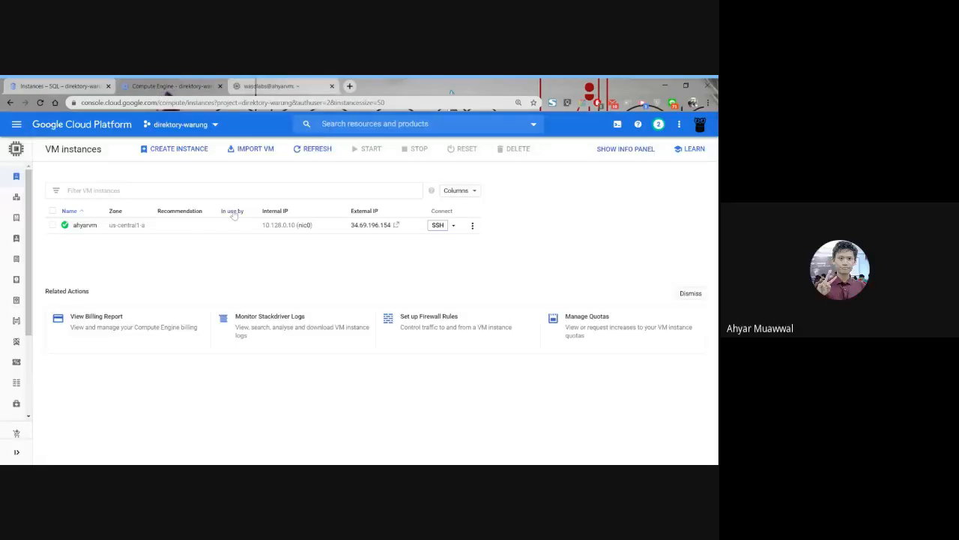
click(53, 211)
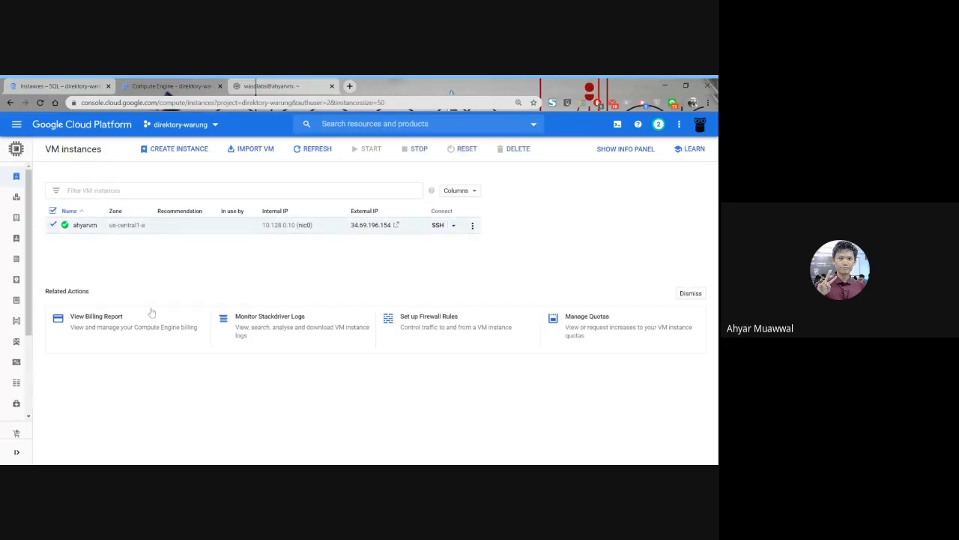
click(473, 228)
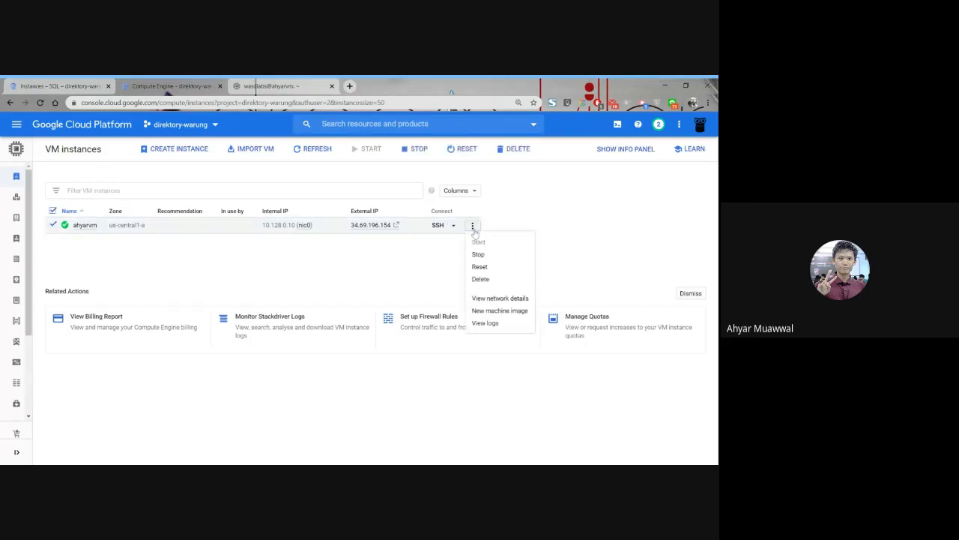
click(500, 280)
click(481, 314)
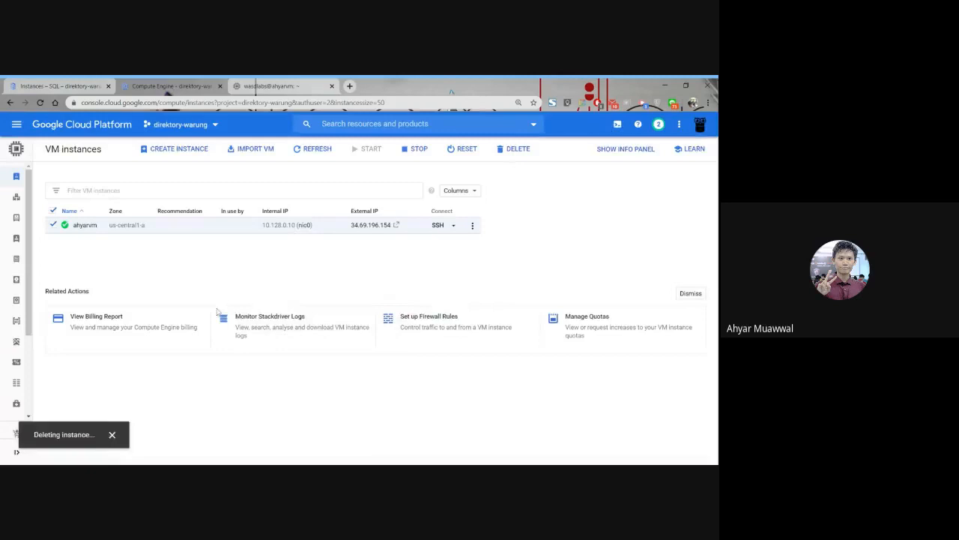
Delete the Cloud SQL instance ahyarmysqlfix, confirming the deletion with its instance ID.
click(60, 86)
click(27, 216)
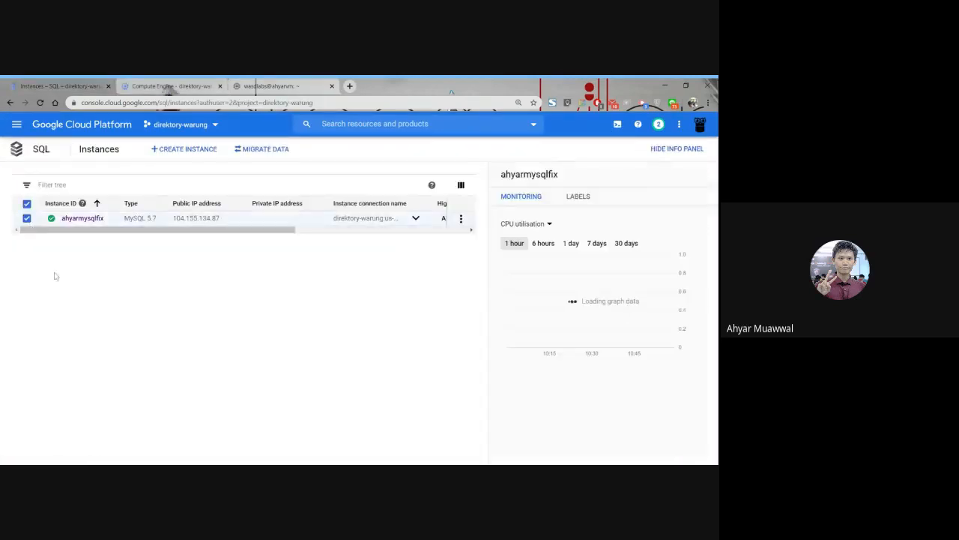
click(460, 218)
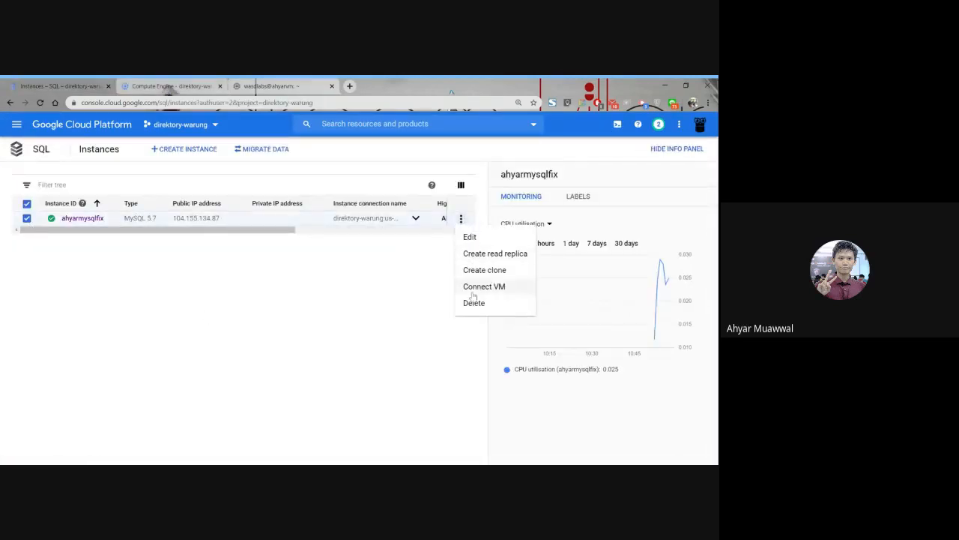
click(471, 303)
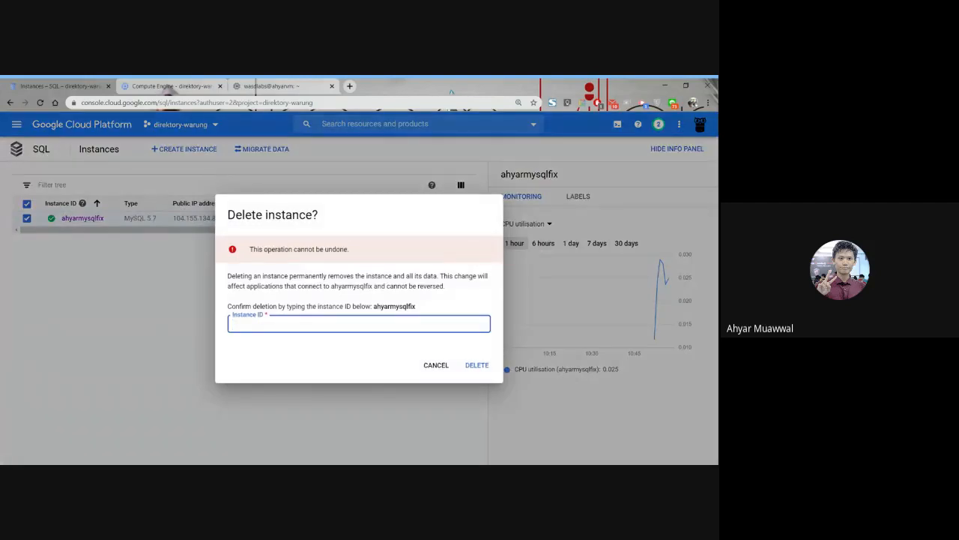
double_click(394, 306)
key(ctrl+c)
click(358, 320)
key(ctrl+v)
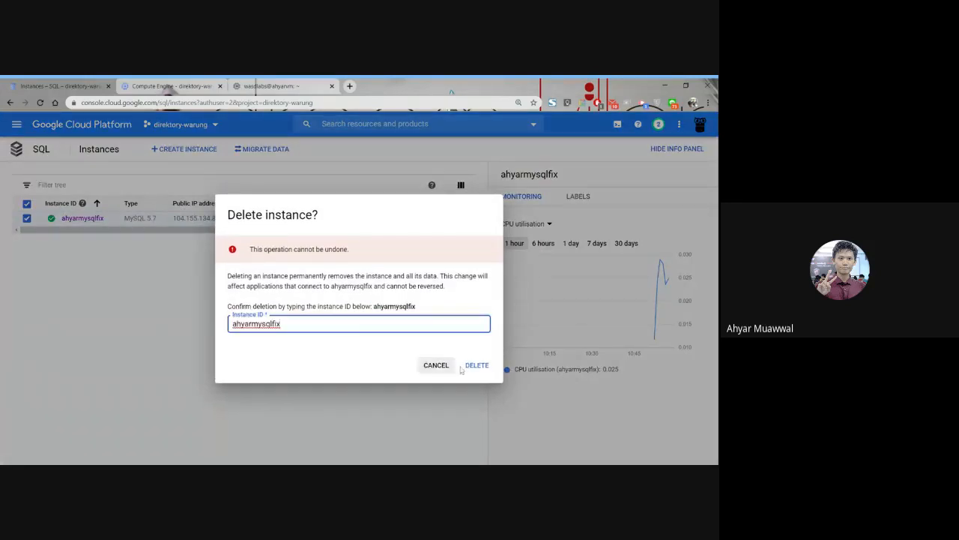
click(477, 369)
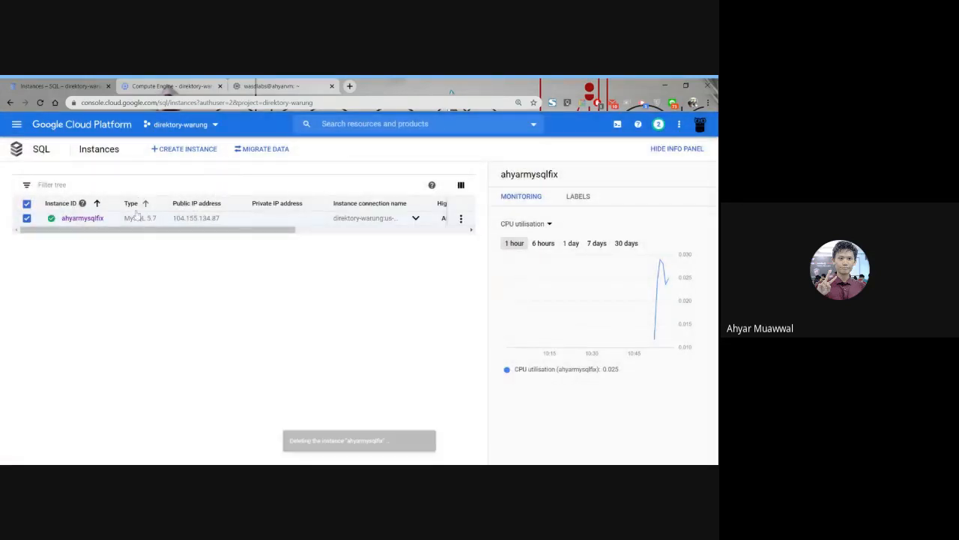
Open the Cloud Storage browser to check the project's bucket list, and return to the SSH session.
click(16, 125)
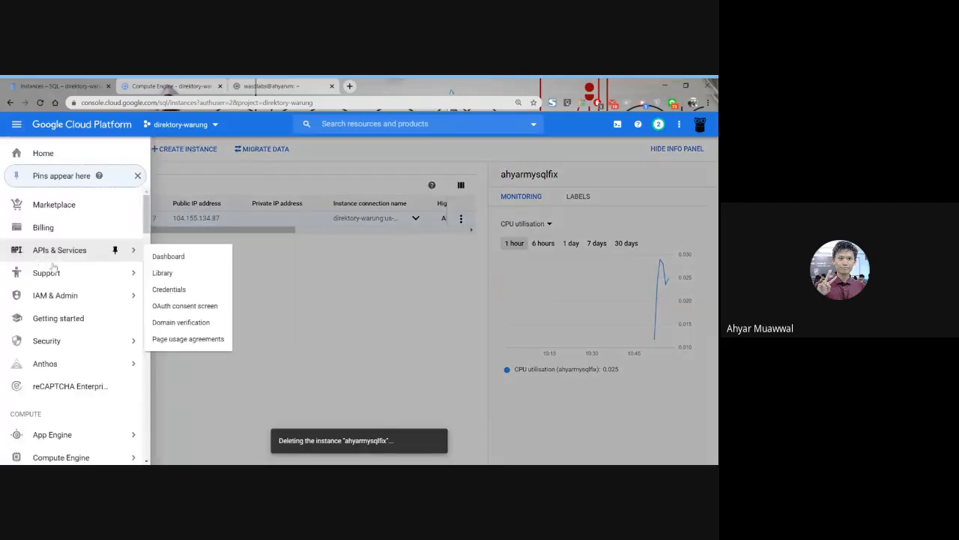
scroll(60, 299, down, 3)
mouse_move(60, 323)
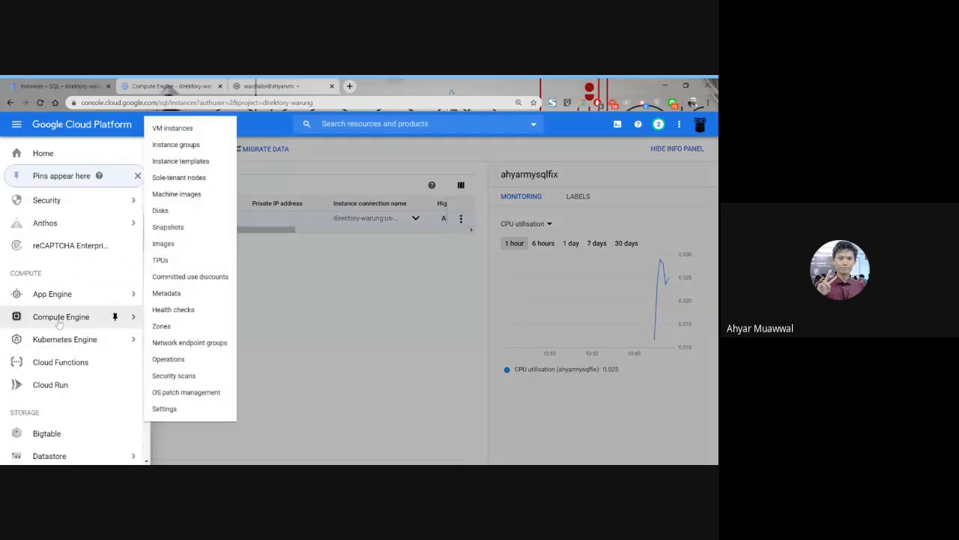
scroll(56, 352, down, 2)
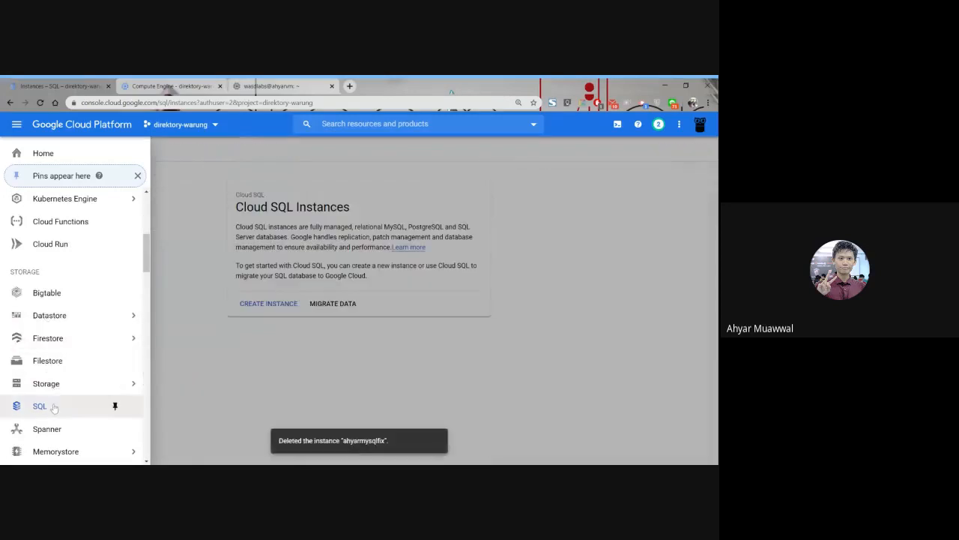
scroll(59, 360, down, 1)
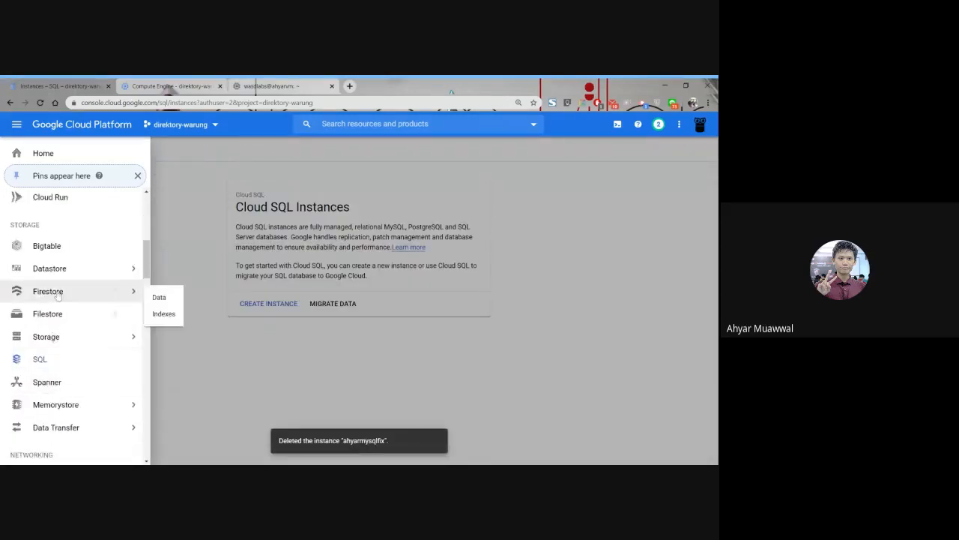
mouse_move(59, 270)
click(175, 350)
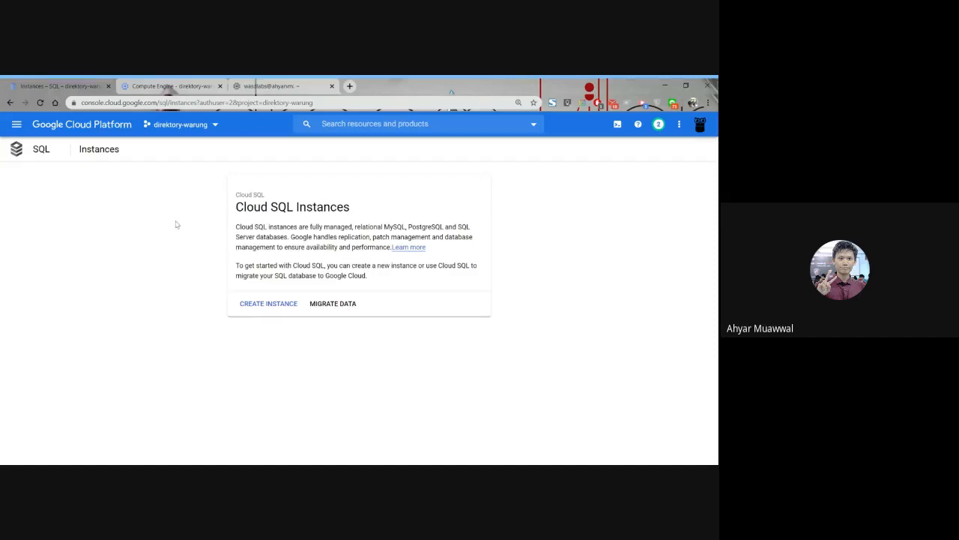
click(158, 91)
click(68, 87)
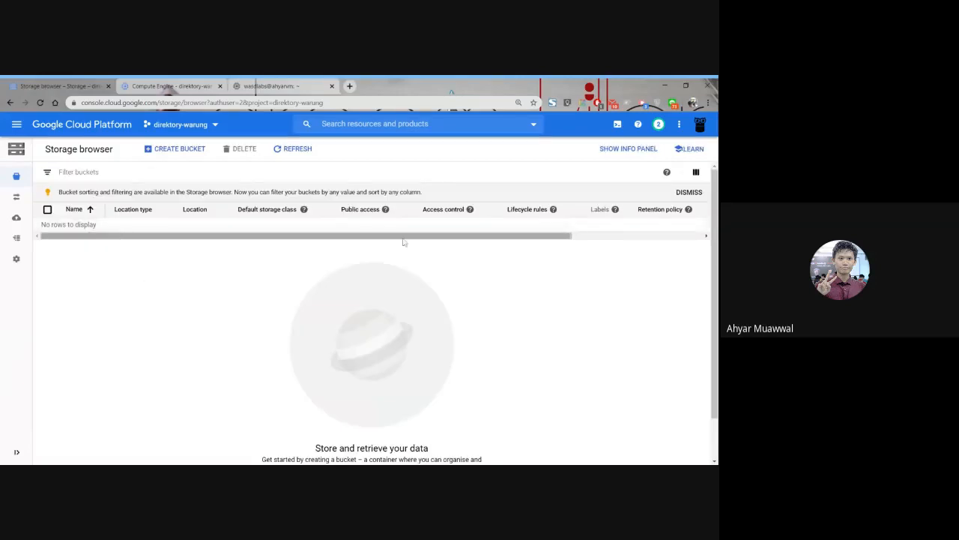
drag(402, 239, 226, 257)
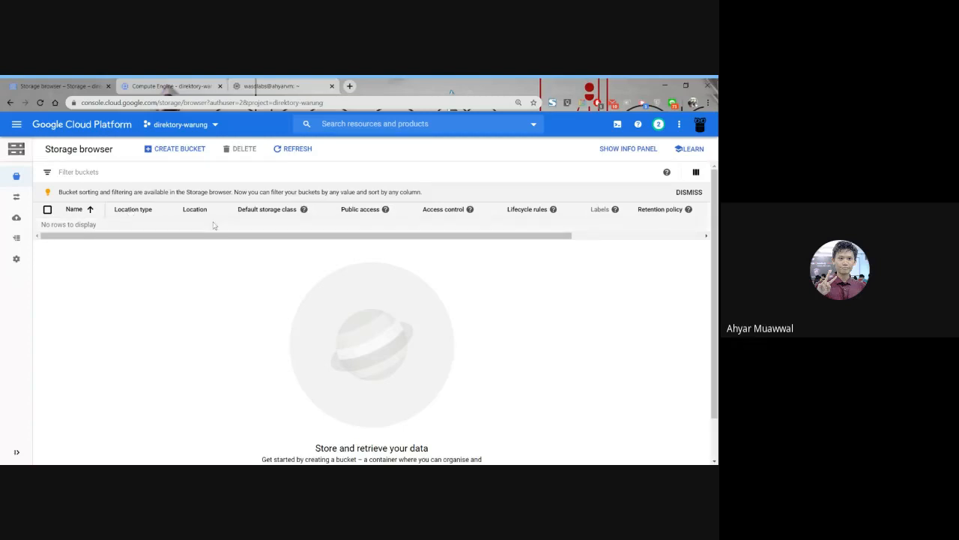
click(266, 84)
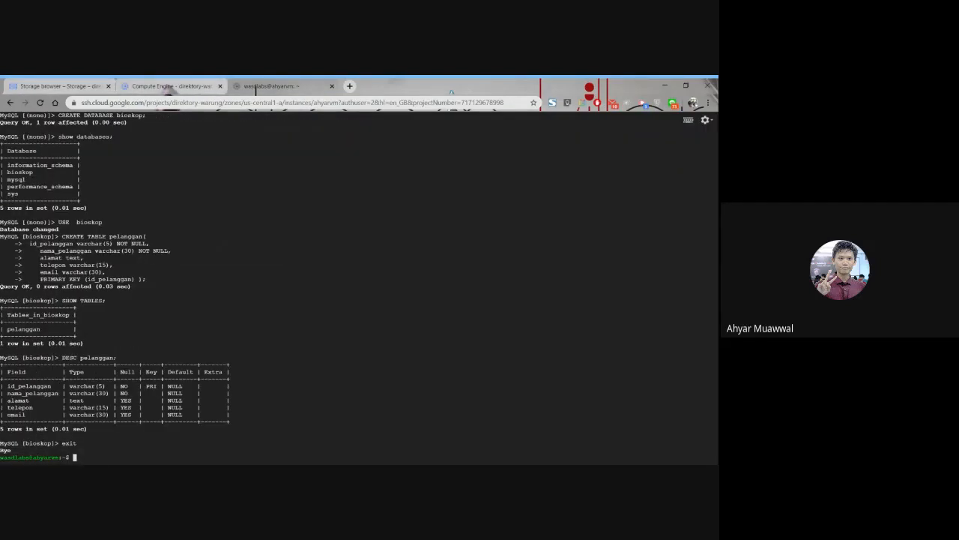
key(alt+Tab)
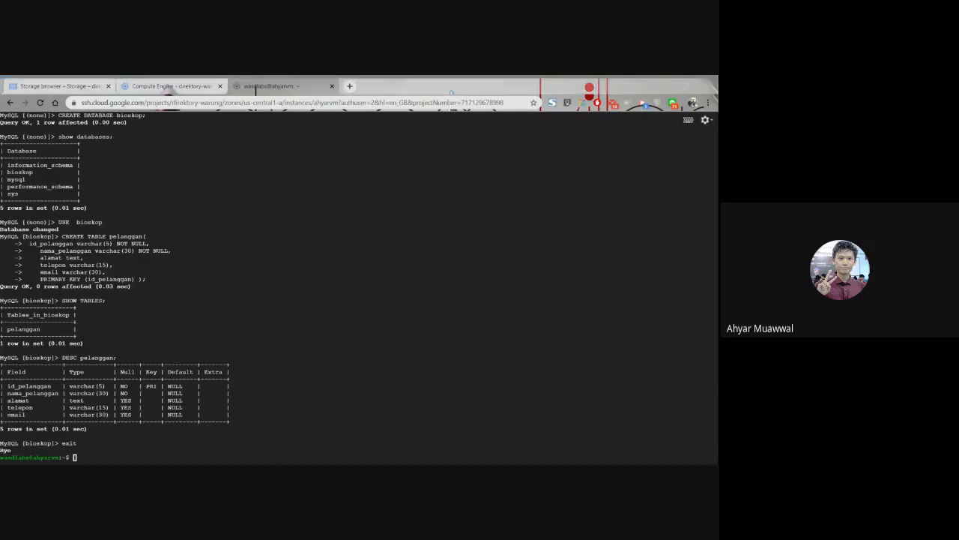